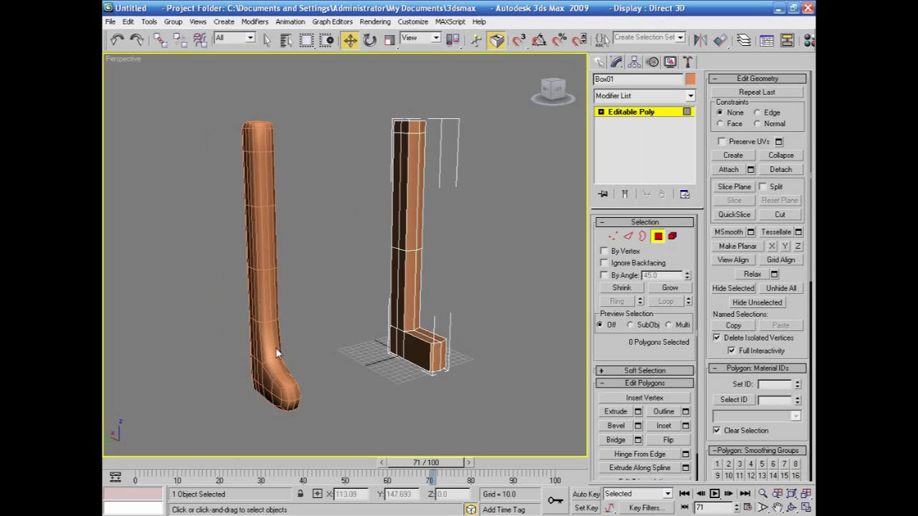
Connect the vertical shin edges of the blocky leg with 1 segment and slide 67, adding an edge loop just above the ankle.
{"action": "middle_click_drag", "start_coordinate": [263, 325], "coordinate": [494, 334], "text": "alt"}
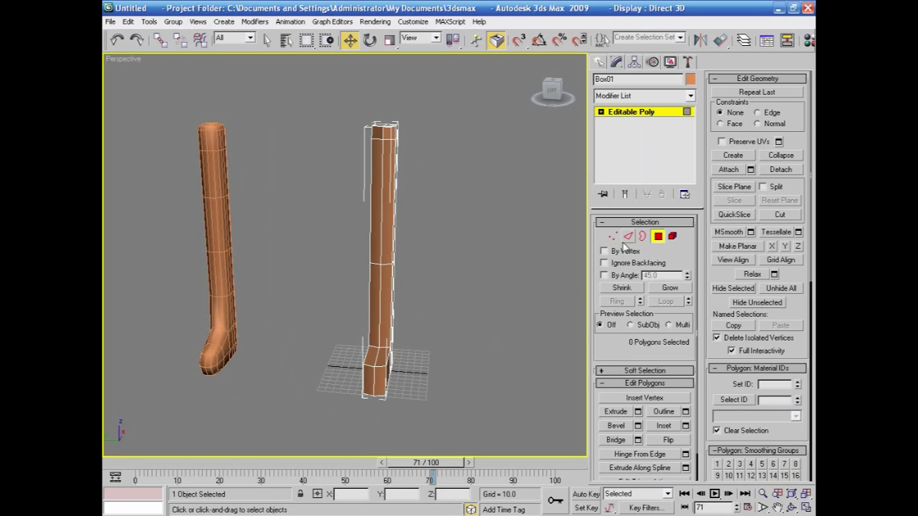
{"action": "left_click", "coordinate": [383, 335]}
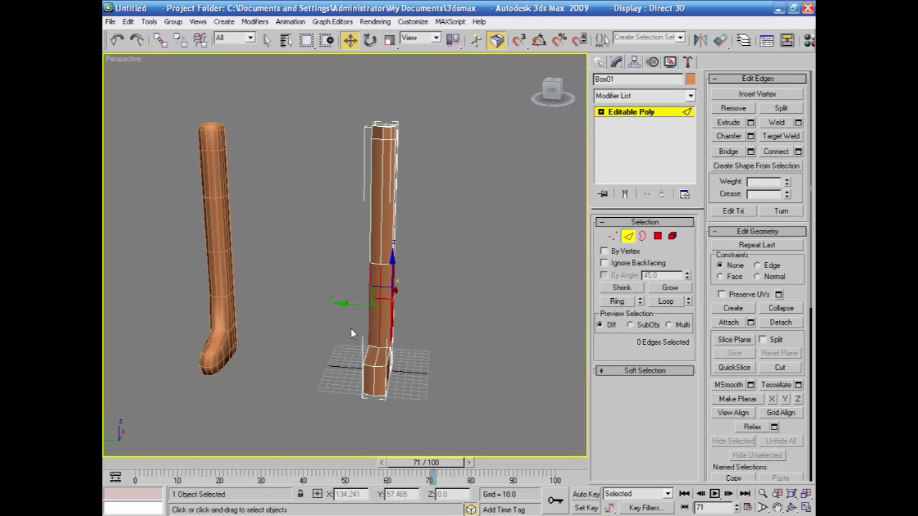
{"action": "right_click", "coordinate": [371, 326]}
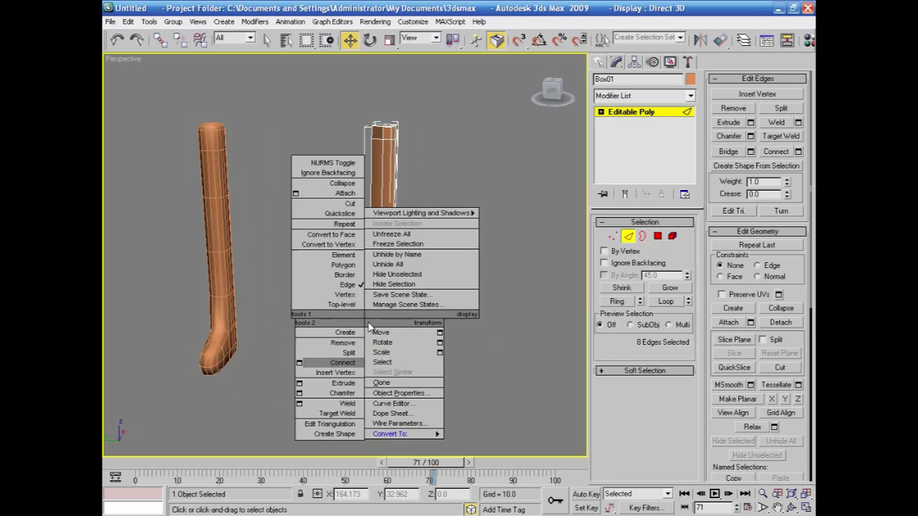
{"action": "left_click", "coordinate": [299, 363]}
{"action": "middle_click_drag", "start_coordinate": [462, 345], "coordinate": [360, 354], "text": "alt"}
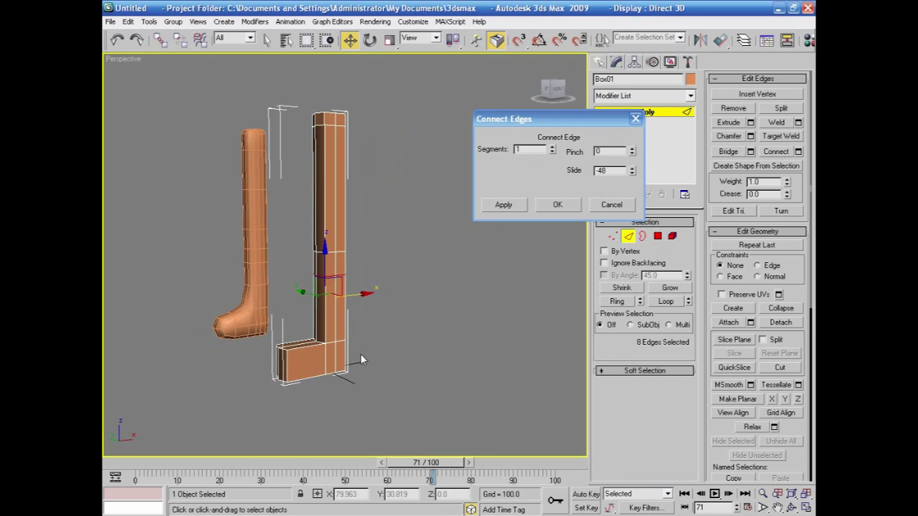
{"action": "left_click_drag", "start_coordinate": [632, 173], "coordinate": [583, 25]}
{"action": "middle_click_drag", "start_coordinate": [244, 376], "coordinate": [283, 391], "text": "alt"}
{"action": "left_click", "coordinate": [557, 204]}
{"action": "middle_click_drag", "start_coordinate": [502, 283], "coordinate": [421, 348], "text": "alt"}
{"action": "left_click", "coordinate": [406, 359]}
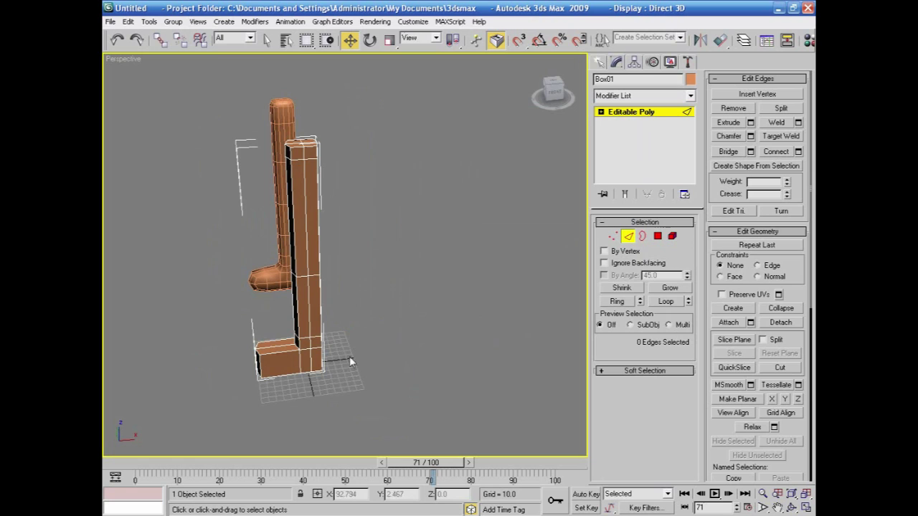
Connect the lengthwise edges of the foot with 1 segment and slide 0, adding an edge loop across its middle.
{"action": "double_click", "coordinate": [283, 405]}
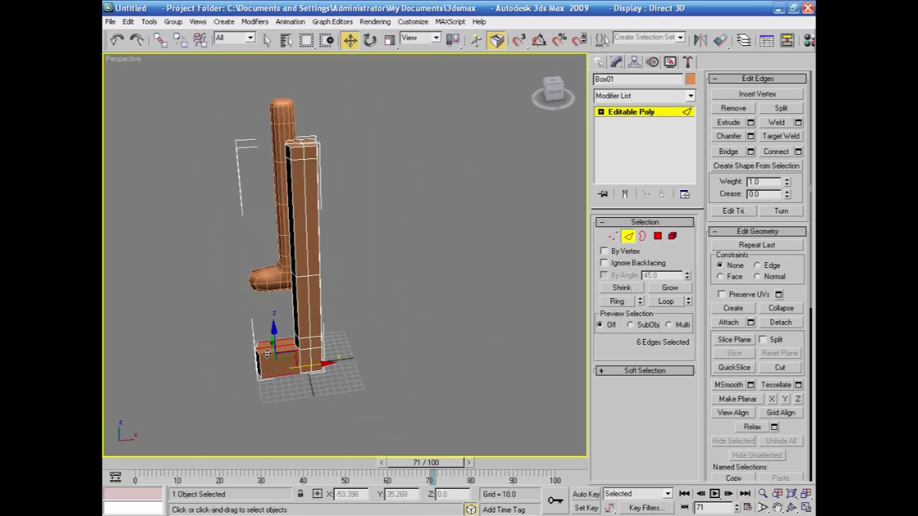
{"action": "right_click", "coordinate": [263, 350]}
{"action": "left_click", "coordinate": [198, 395]}
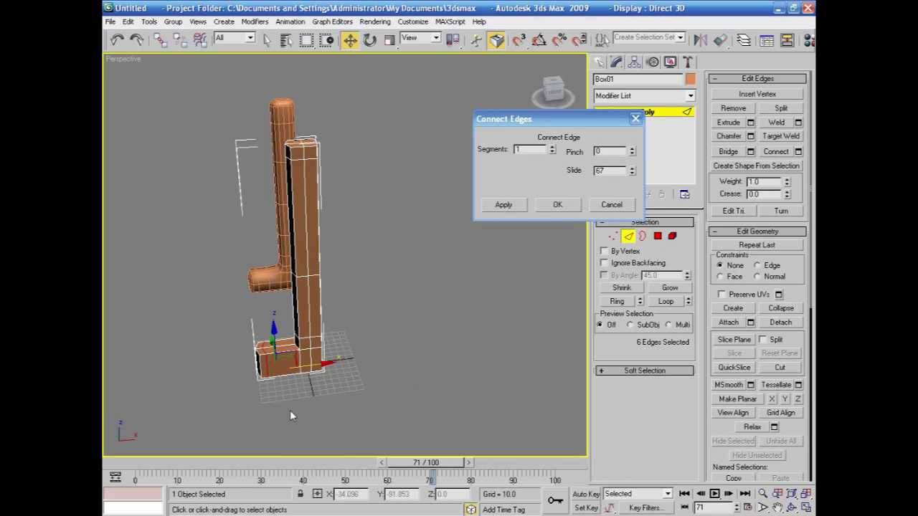
{"action": "right_click", "coordinate": [631, 174]}
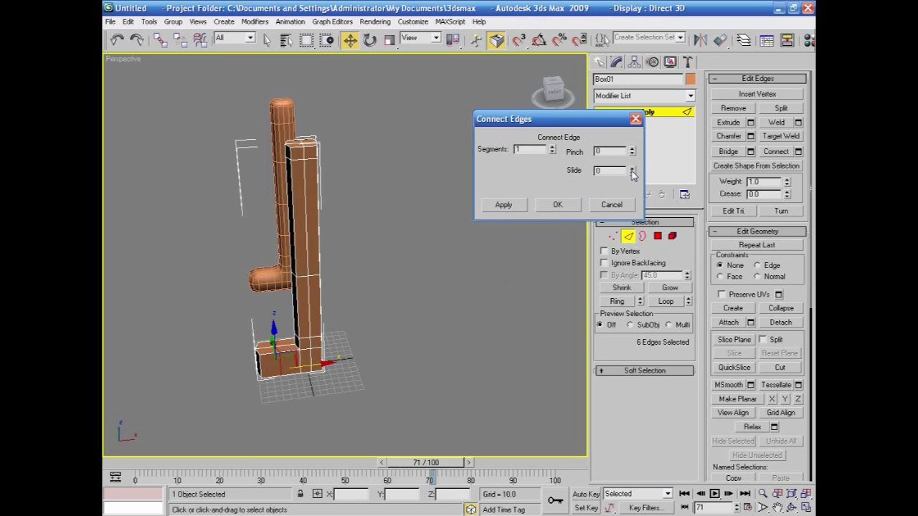
{"action": "middle_click_drag", "start_coordinate": [310, 330], "coordinate": [340, 343], "text": "alt"}
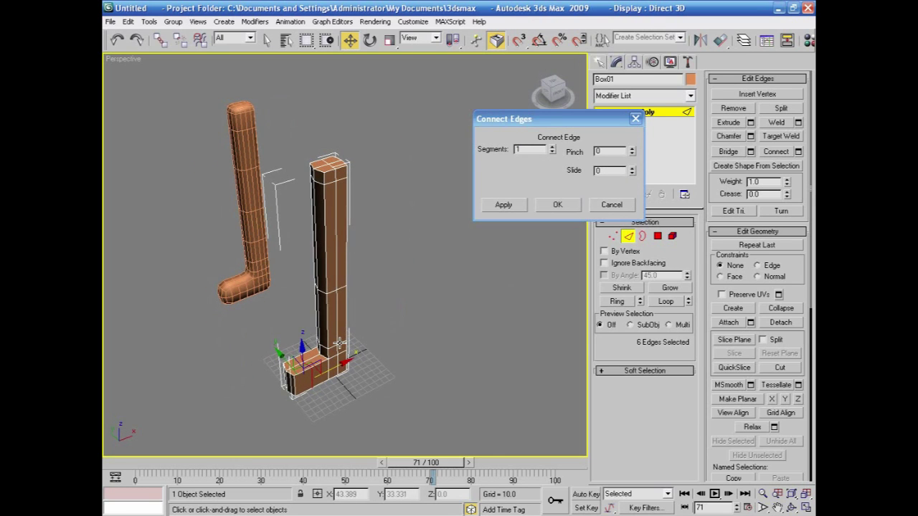
{"action": "left_click", "coordinate": [560, 206]}
{"action": "middle_click_drag", "start_coordinate": [327, 369], "coordinate": [393, 343], "text": "alt"}
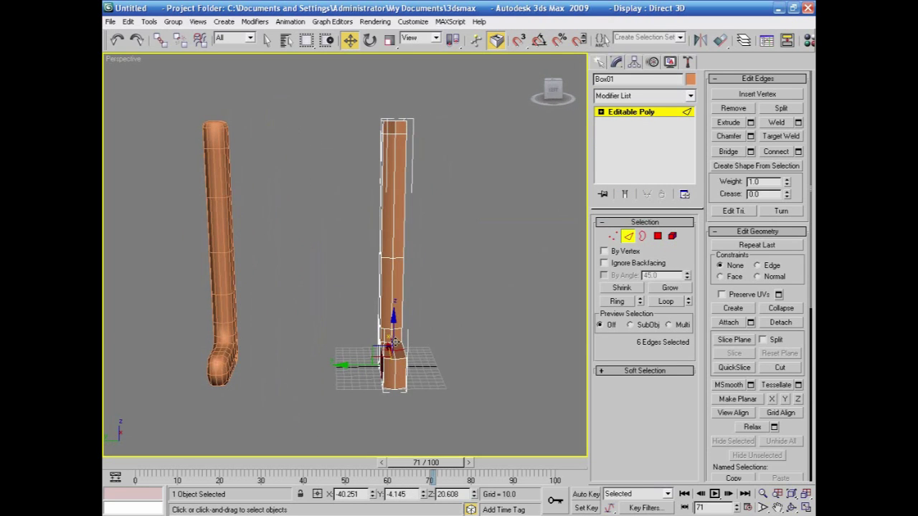
Leave edge editing on the blocky leg and move the smoothed leg copy along X to about 210.
{"action": "left_click", "coordinate": [636, 116]}
{"action": "left_click", "coordinate": [279, 271]}
{"action": "left_click", "coordinate": [225, 262]}
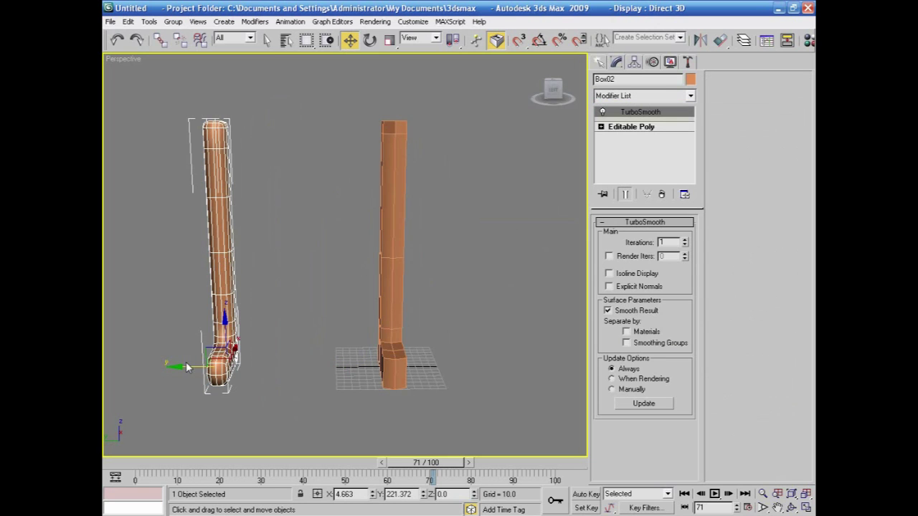
{"action": "middle_click_drag", "start_coordinate": [260, 388], "coordinate": [246, 367], "text": "alt"}
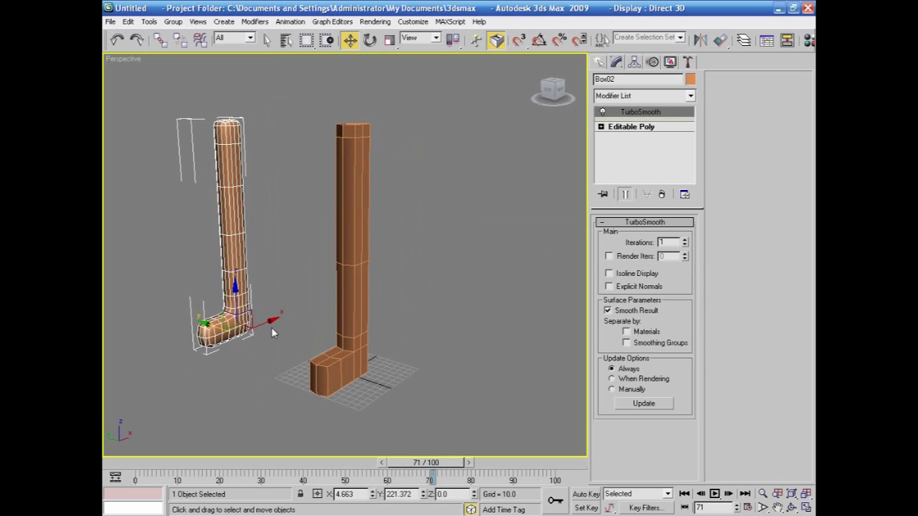
{"action": "left_click_drag", "start_coordinate": [271, 322], "coordinate": [355, 288]}
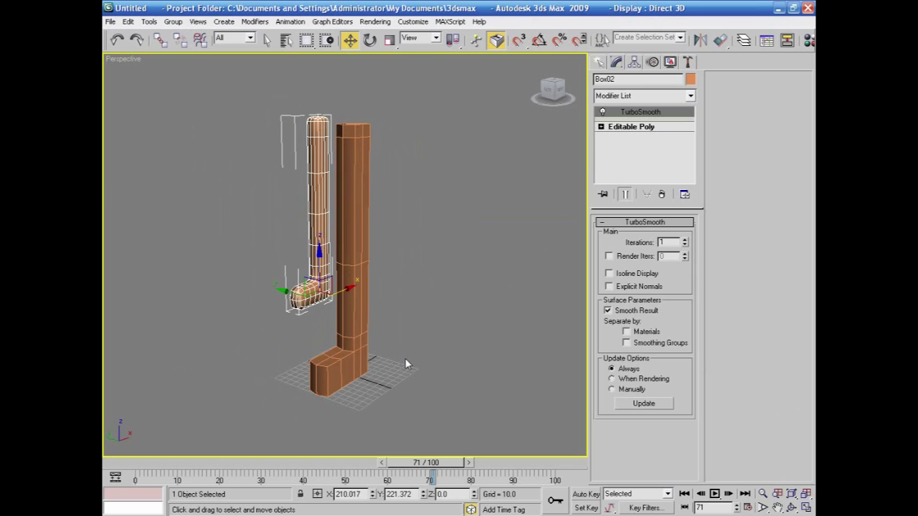
{"action": "key", "text": "l"}
{"action": "middle_click_drag", "start_coordinate": [395, 349], "coordinate": [401, 367]}
{"action": "scroll", "coordinate": [403, 374], "scroll_direction": "down", "scroll_amount": 4}
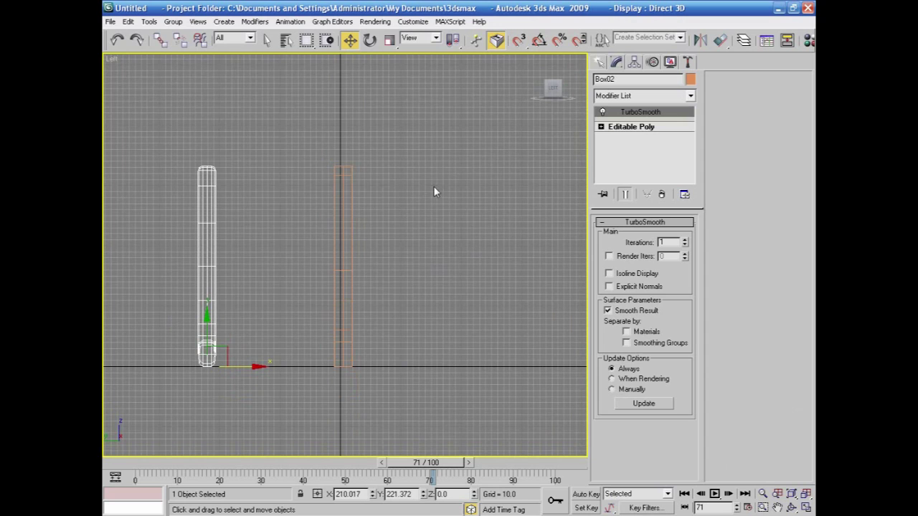
{"action": "left_click", "coordinate": [599, 62]}
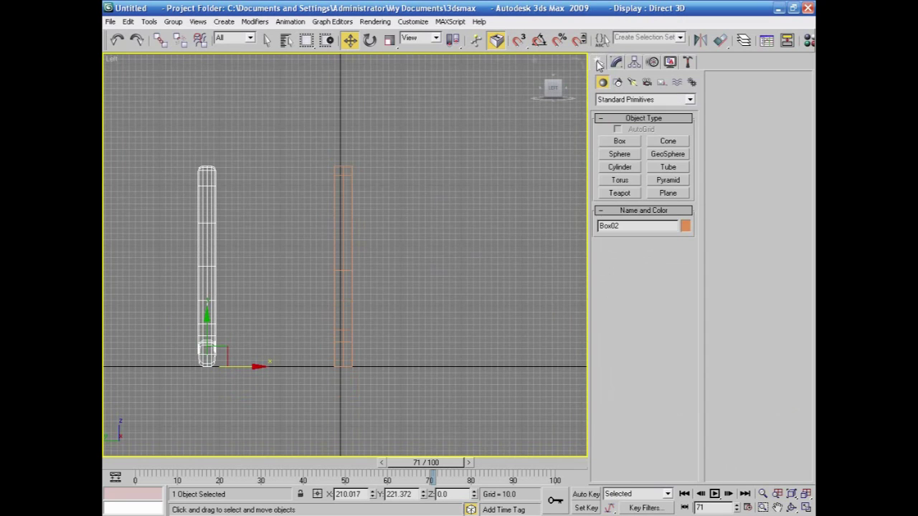
{"action": "left_click", "coordinate": [691, 83]}
{"action": "left_click", "coordinate": [620, 142]}
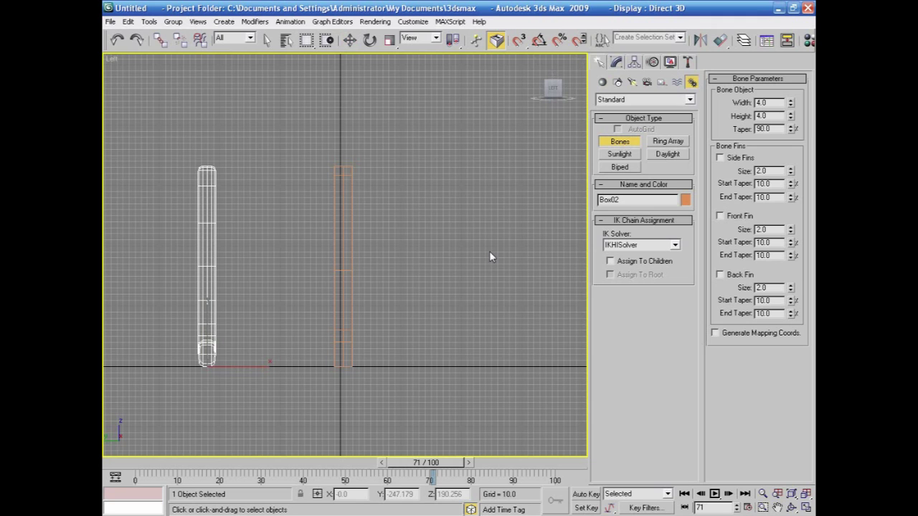
{"action": "key", "text": "f"}
{"action": "middle_click_drag", "start_coordinate": [455, 274], "coordinate": [444, 299]}
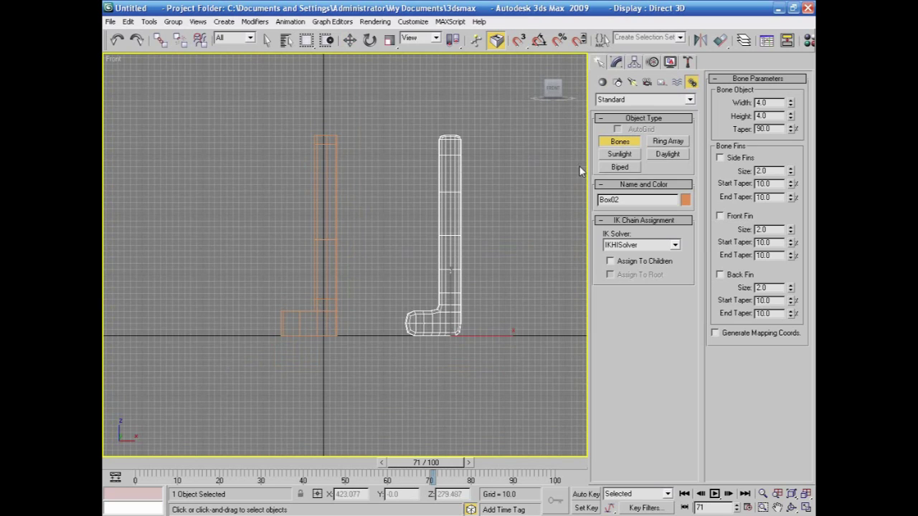
{"action": "right_click", "coordinate": [530, 185]}
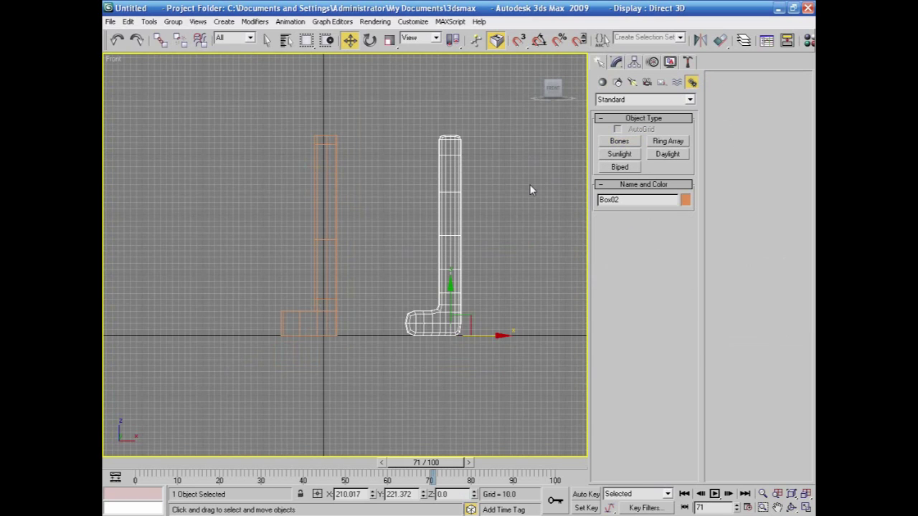
{"action": "left_click", "coordinate": [515, 201]}
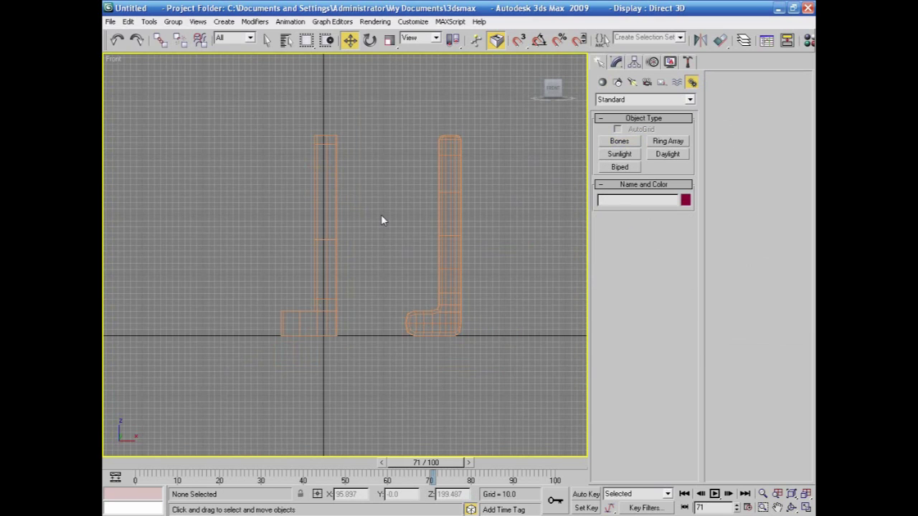
Move the knee-level vertices of the blocky leg slightly toward the toe side in the Front view to bend the knee.
{"action": "left_click", "coordinate": [333, 206]}
{"action": "left_click", "coordinate": [806, 507]}
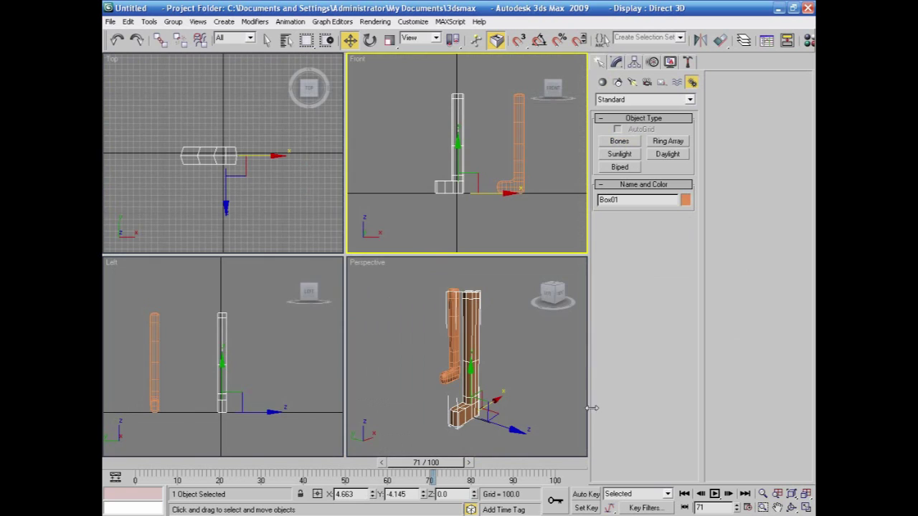
{"action": "left_click", "coordinate": [473, 159]}
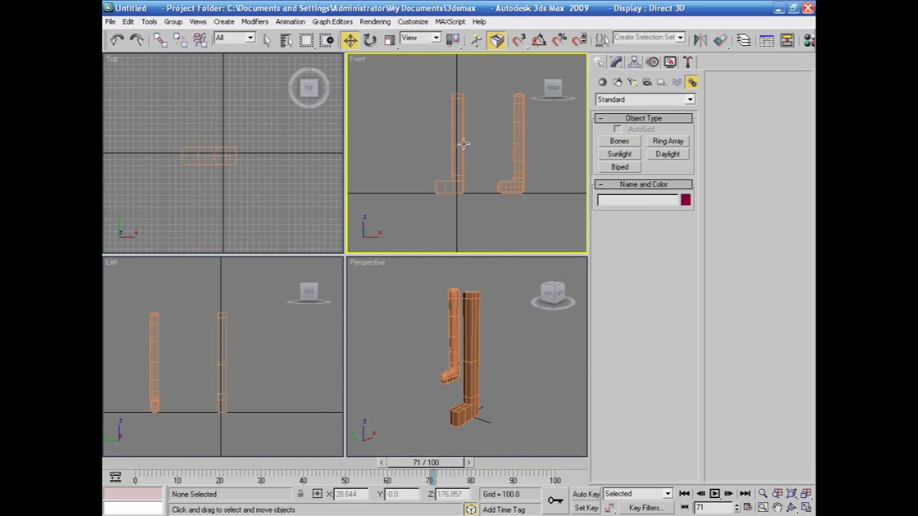
{"action": "left_click", "coordinate": [616, 63]}
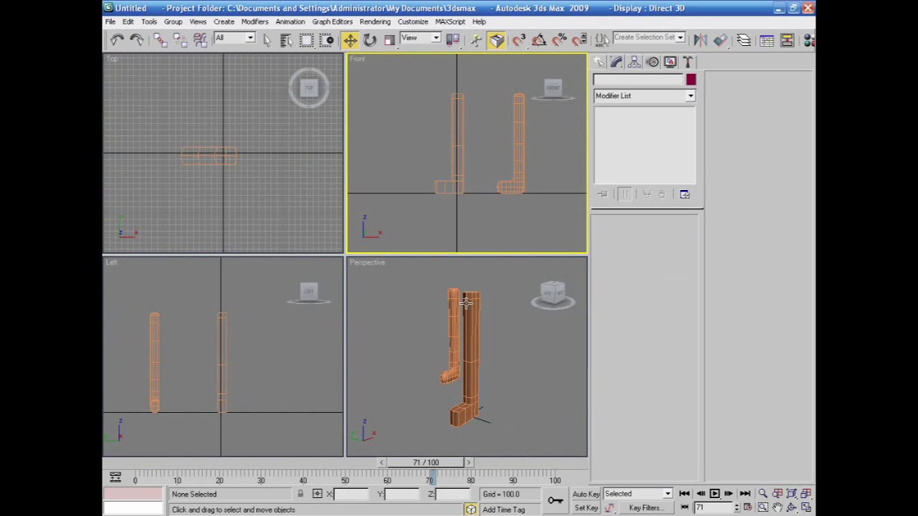
{"action": "left_click", "coordinate": [474, 327]}
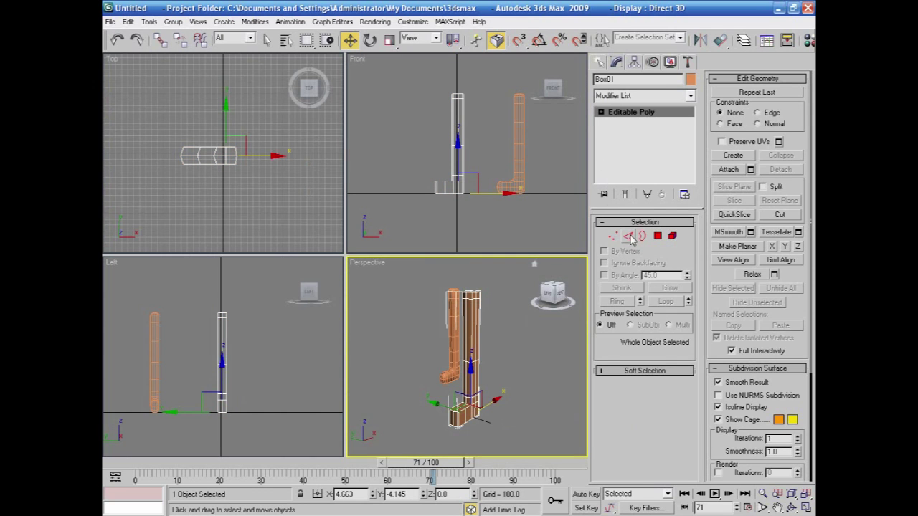
{"action": "left_click", "coordinate": [613, 236]}
{"action": "mouse_move", "coordinate": [478, 141]}
{"action": "left_mouse_down"}
{"action": "mouse_move", "coordinate": [446, 153]}
{"action": "mouse_move", "coordinate": [492, 145]}
{"action": "left_mouse_up"}
{"action": "middle_click_drag", "start_coordinate": [536, 403], "coordinate": [440, 332], "text": "alt"}
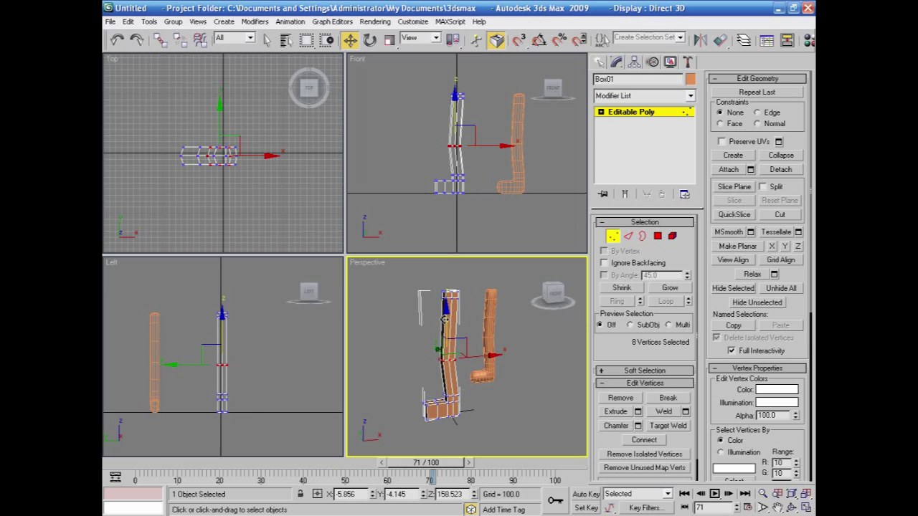
Draw a bone chain in the Front view through the blocky leg from hip to knee, ankle, ball of the foot and toe.
{"action": "left_click", "coordinate": [600, 63]}
{"action": "left_click", "coordinate": [620, 141]}
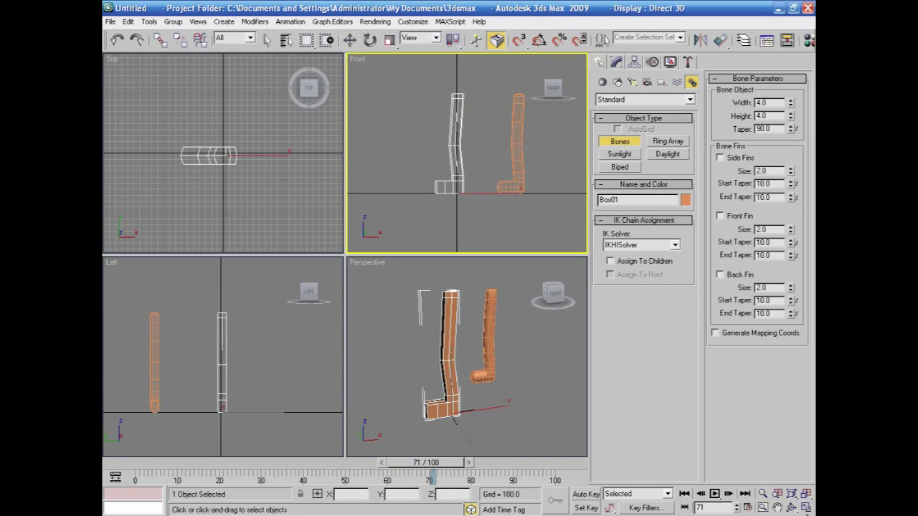
{"action": "key", "text": "alt+w"}
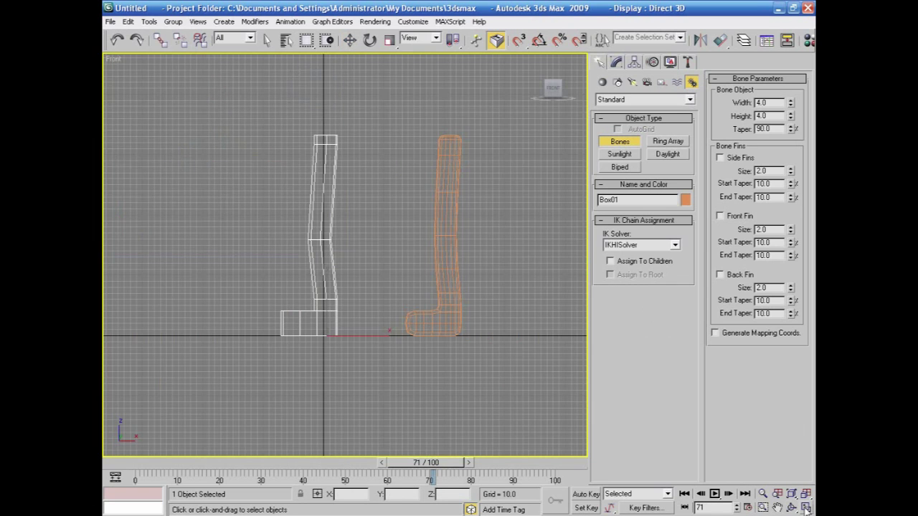
{"action": "left_click", "coordinate": [324, 136]}
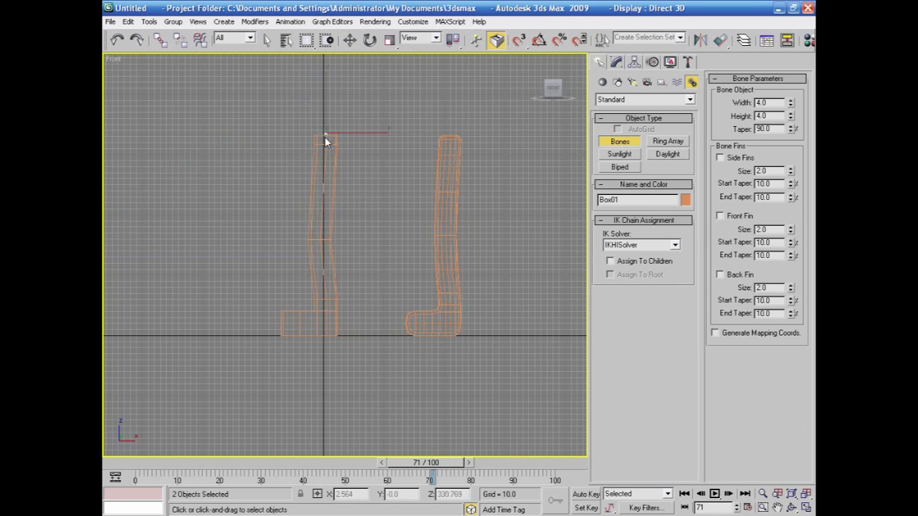
{"action": "left_click", "coordinate": [319, 239]}
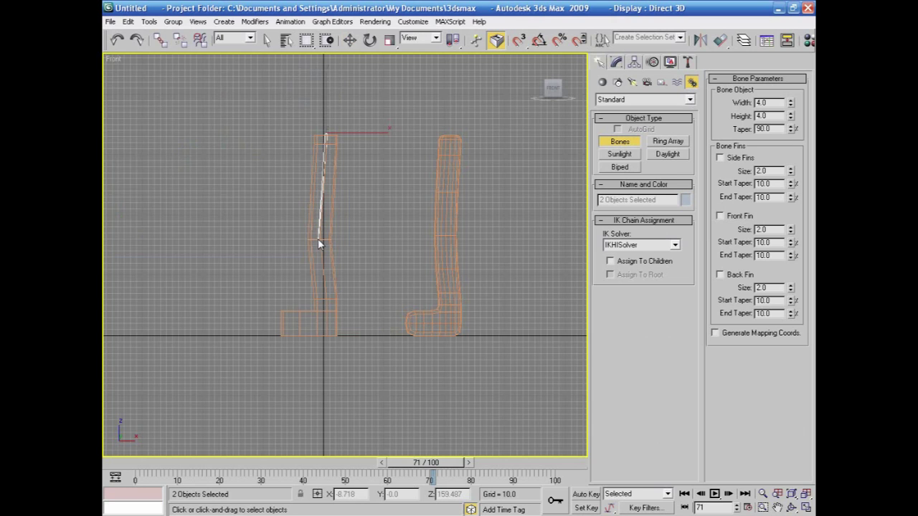
{"action": "left_click", "coordinate": [326, 314]}
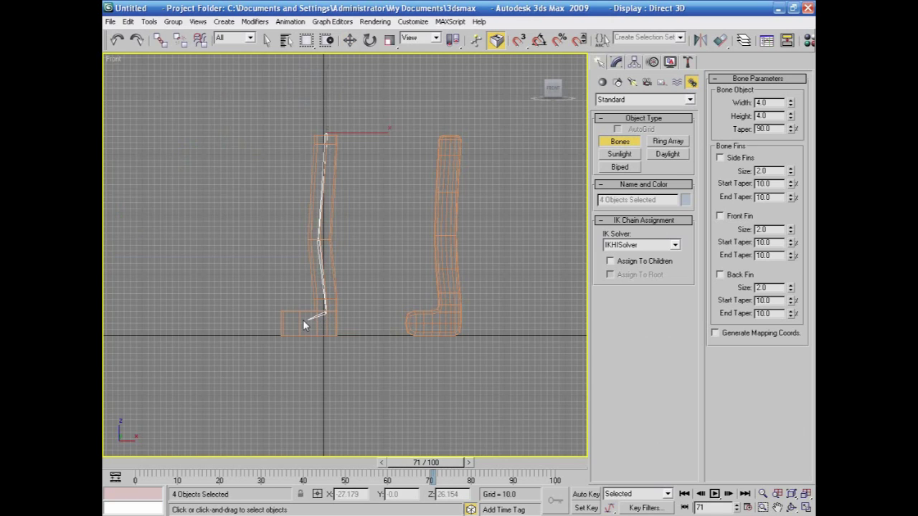
{"action": "right_click", "coordinate": [267, 328]}
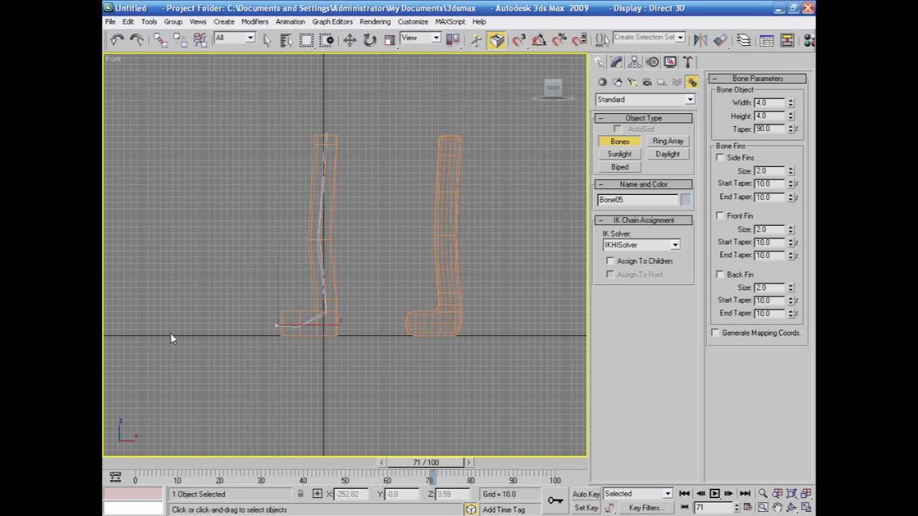
{"action": "right_click", "coordinate": [313, 385]}
{"action": "left_click", "coordinate": [310, 386]}
{"action": "middle_click_drag", "start_coordinate": [313, 387], "coordinate": [336, 394], "text": "alt"}
{"action": "key", "text": "f"}
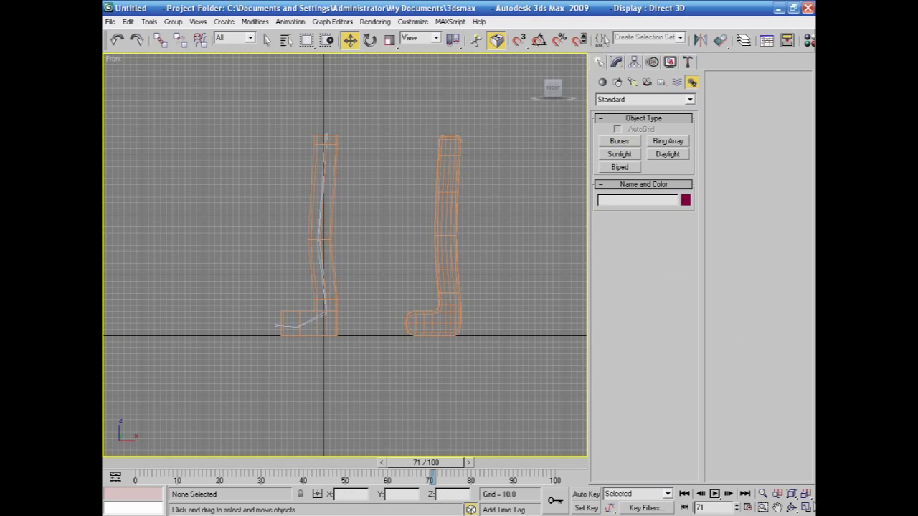
Turn on See-Through display for the blocky leg in the maximized Perspective view to reveal the bones inside it.
{"action": "left_click", "coordinate": [806, 507]}
{"action": "left_click", "coordinate": [527, 394]}
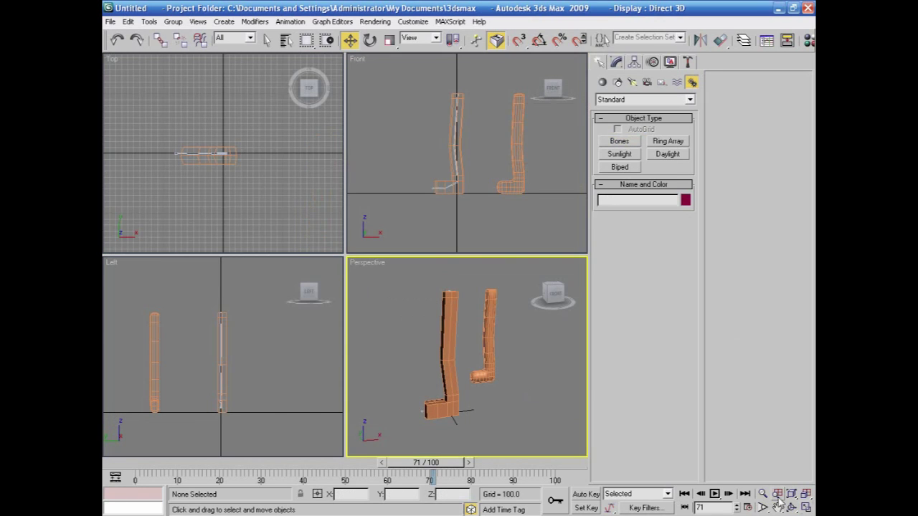
{"action": "key", "text": "alt+w"}
{"action": "key", "text": "z"}
{"action": "mouse_move", "coordinate": [477, 393]}
{"action": "middle_mouse_down", "text": "alt"}
{"action": "mouse_move", "coordinate": [590, 396]}
{"action": "mouse_move", "coordinate": [639, 361]}
{"action": "mouse_move", "coordinate": [569, 351]}
{"action": "mouse_move", "coordinate": [474, 390]}
{"action": "middle_mouse_up", "text": "alt"}
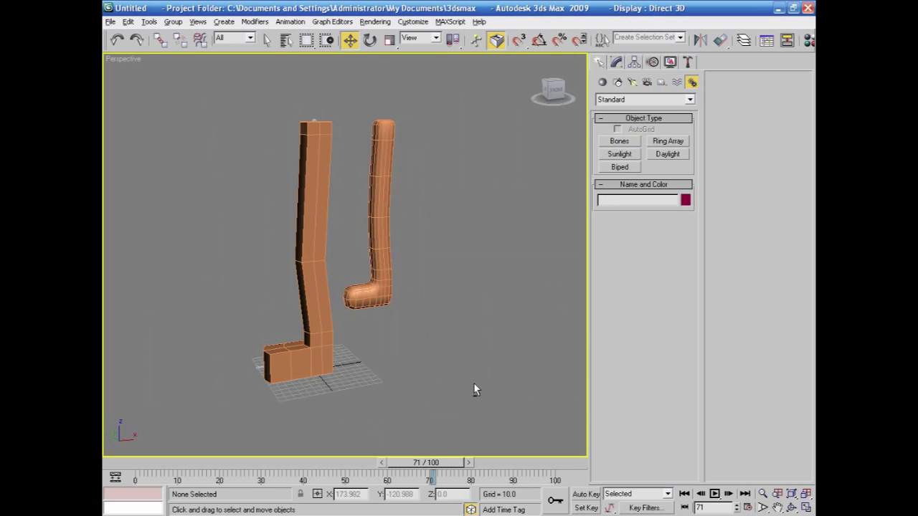
{"action": "left_click", "coordinate": [317, 350]}
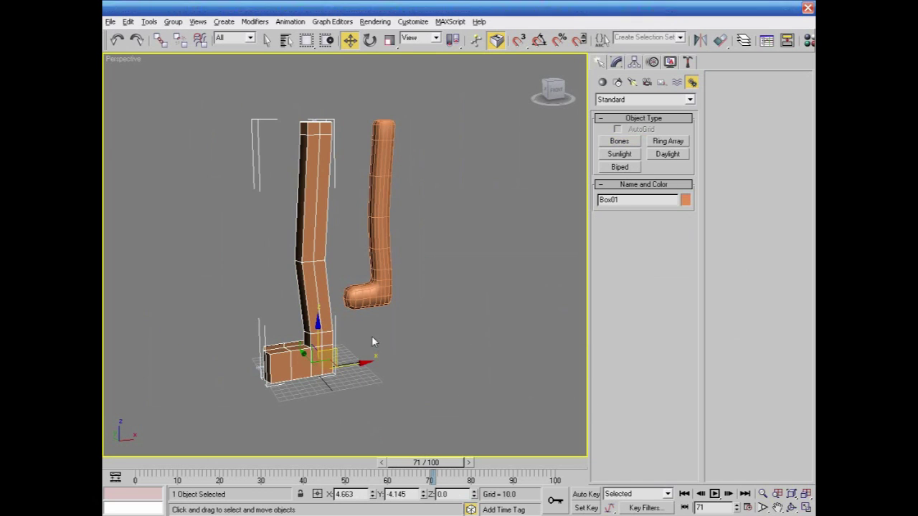
{"action": "left_click", "coordinate": [669, 62]}
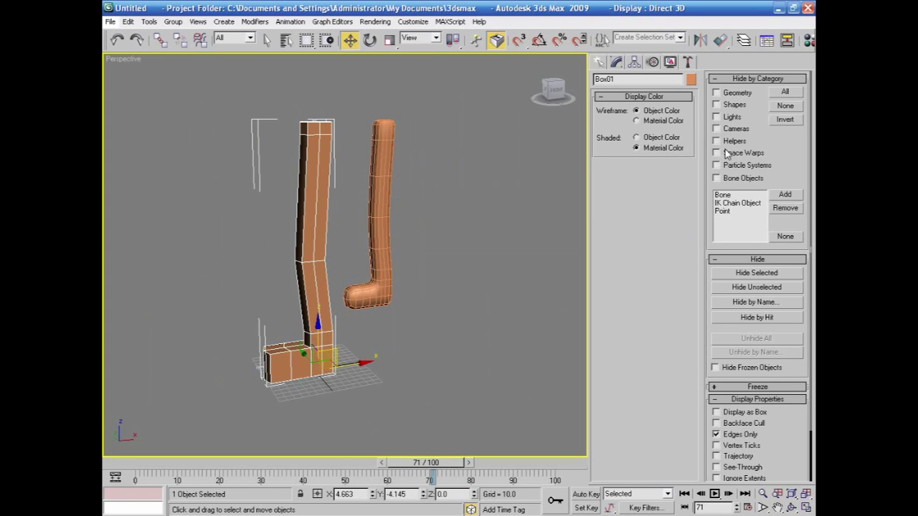
{"action": "scroll", "coordinate": [771, 150], "scroll_direction": "down", "scroll_amount": 3}
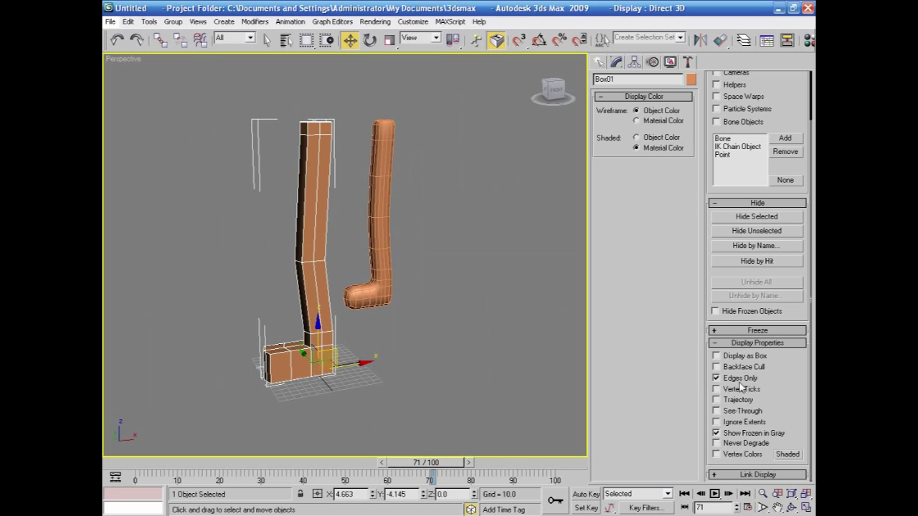
{"action": "left_click", "coordinate": [717, 412]}
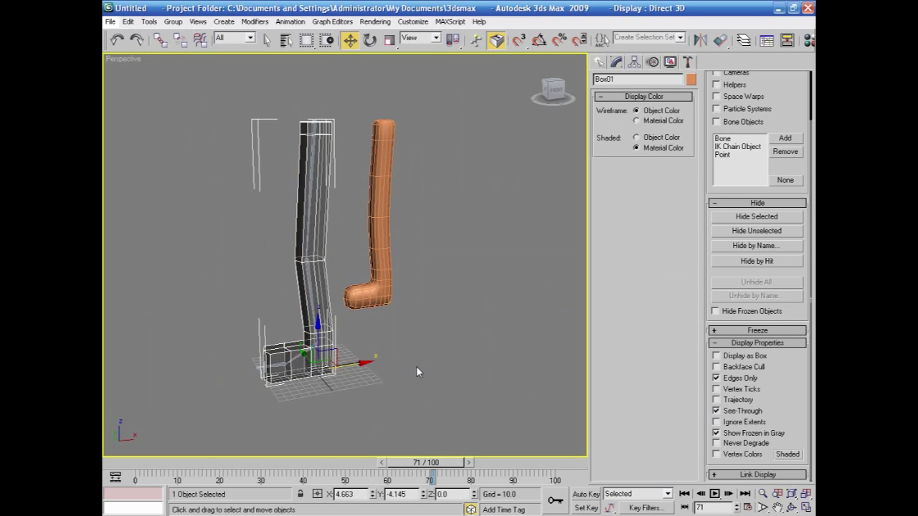
Apply a Skin modifier to the see-through blocky leg.
{"action": "middle_click_drag", "start_coordinate": [418, 367], "coordinate": [550, 362], "text": "alt"}
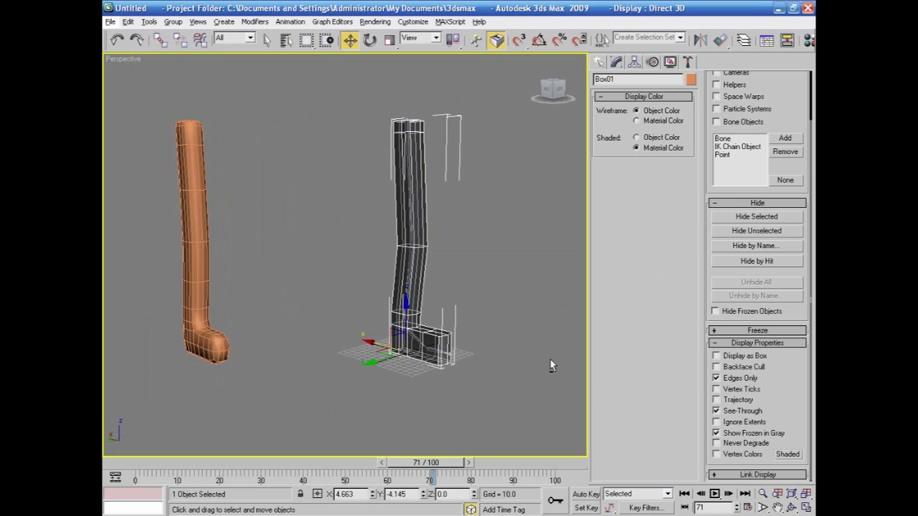
{"action": "left_click", "coordinate": [502, 291]}
{"action": "left_click", "coordinate": [423, 242]}
{"action": "left_click", "coordinate": [616, 61]}
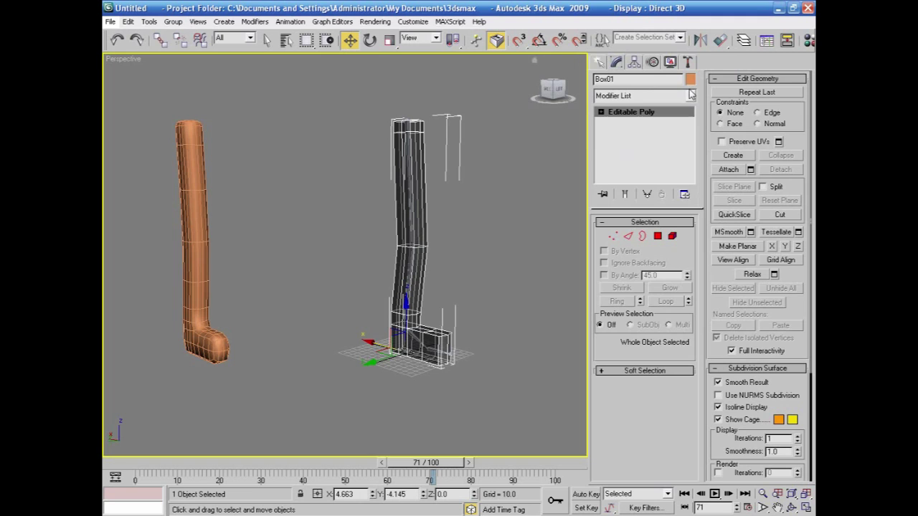
{"action": "left_click", "coordinate": [691, 96]}
{"action": "scroll", "coordinate": [693, 154], "scroll_direction": "down", "scroll_amount": 12}
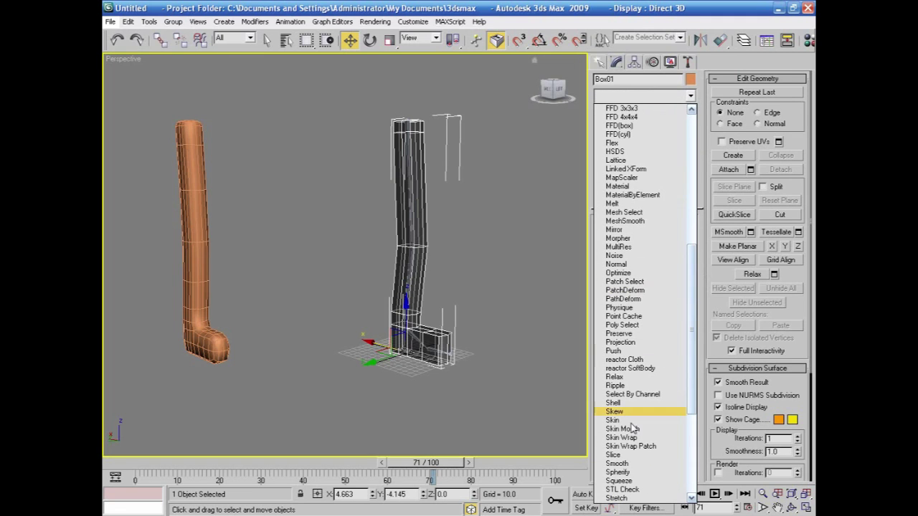
{"action": "left_click", "coordinate": [622, 420]}
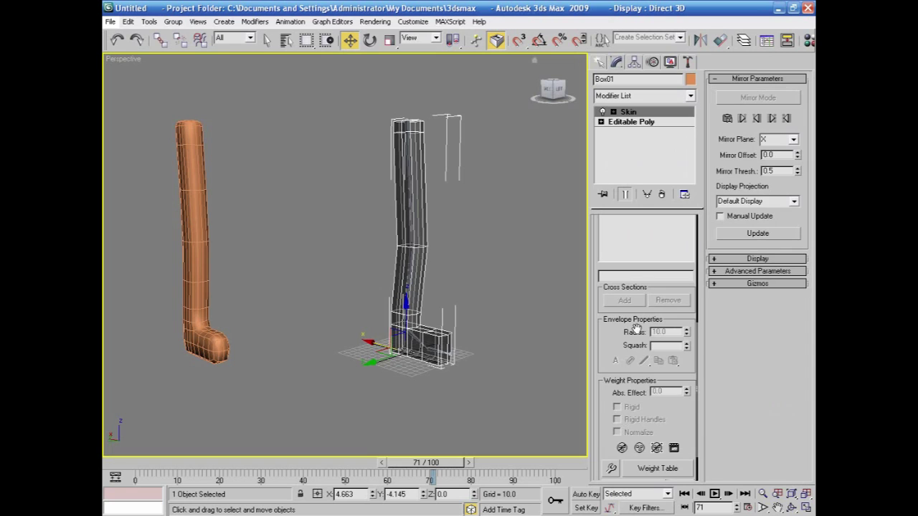
Add Bone01 through the last bone of the chain to the blocky leg's Skin modifier and deselect the leg.
{"action": "scroll", "coordinate": [636, 327], "scroll_direction": "up", "scroll_amount": 3}
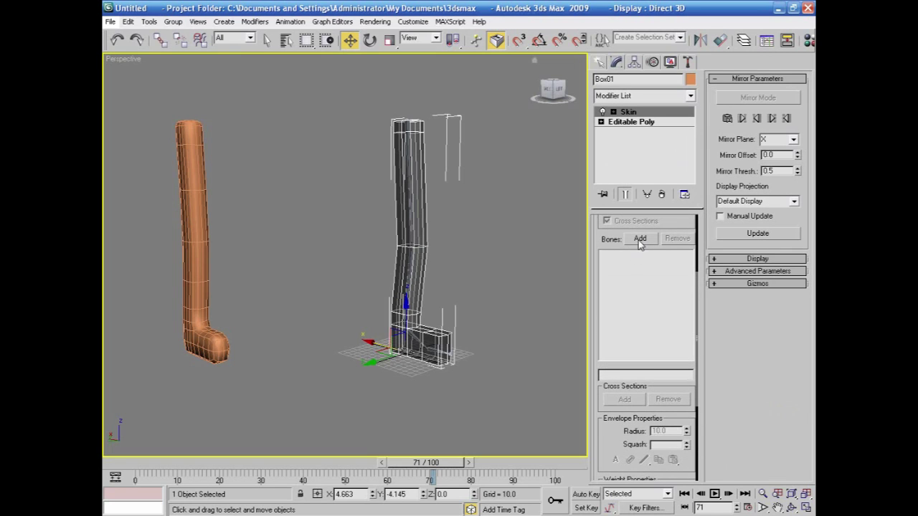
{"action": "left_click", "coordinate": [640, 239]}
{"action": "left_click", "coordinate": [344, 167]}
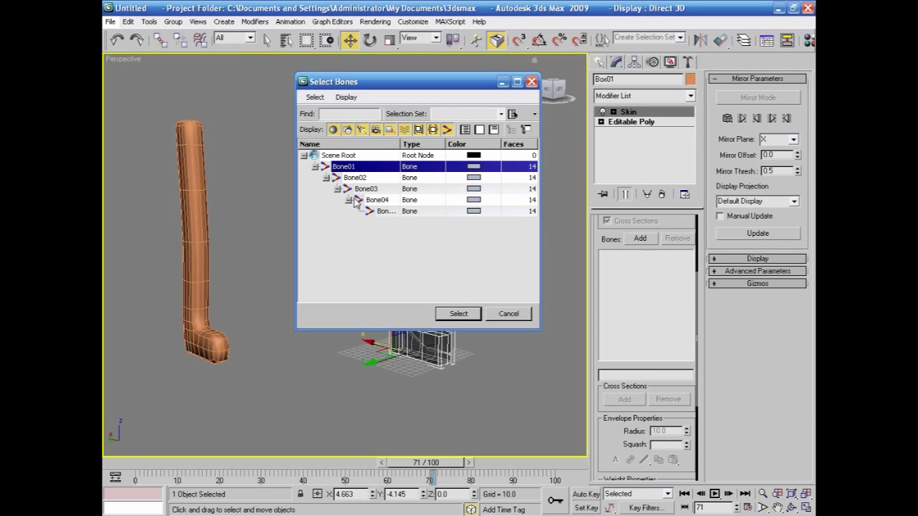
{"action": "left_click", "coordinate": [385, 211], "text": "shift"}
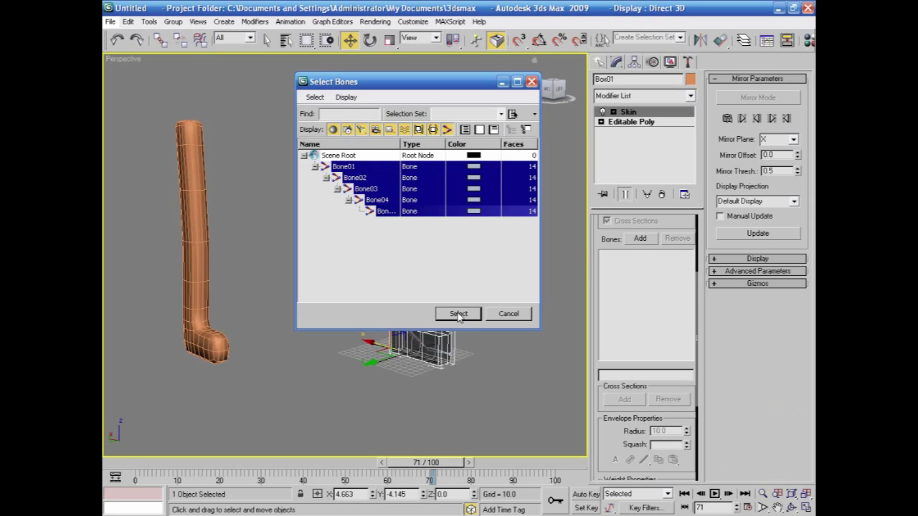
{"action": "left_click", "coordinate": [458, 314]}
{"action": "middle_click_drag", "start_coordinate": [500, 314], "coordinate": [382, 315], "text": "alt"}
{"action": "left_click", "coordinate": [419, 316]}
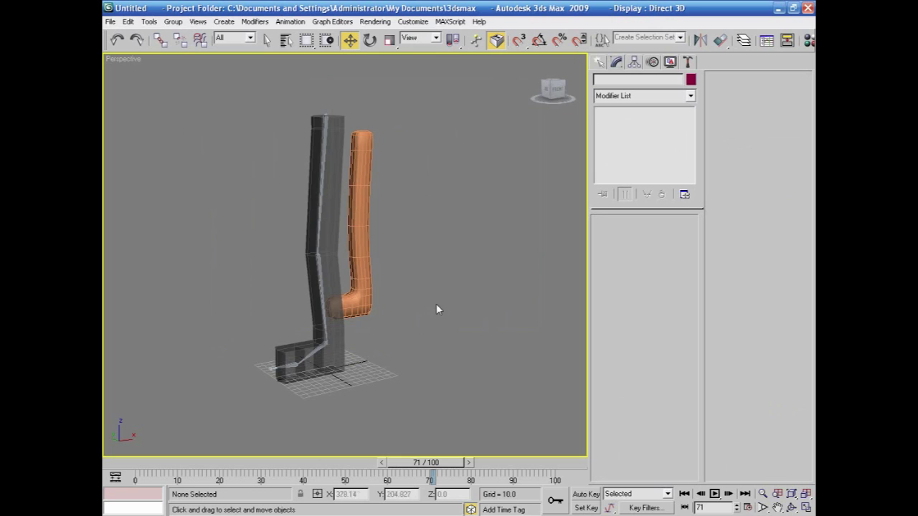
Try moving the bone between ankle and ball of the foot to test how the skinned leg follows it.
{"action": "left_click", "coordinate": [318, 350]}
{"action": "left_click", "coordinate": [315, 349]}
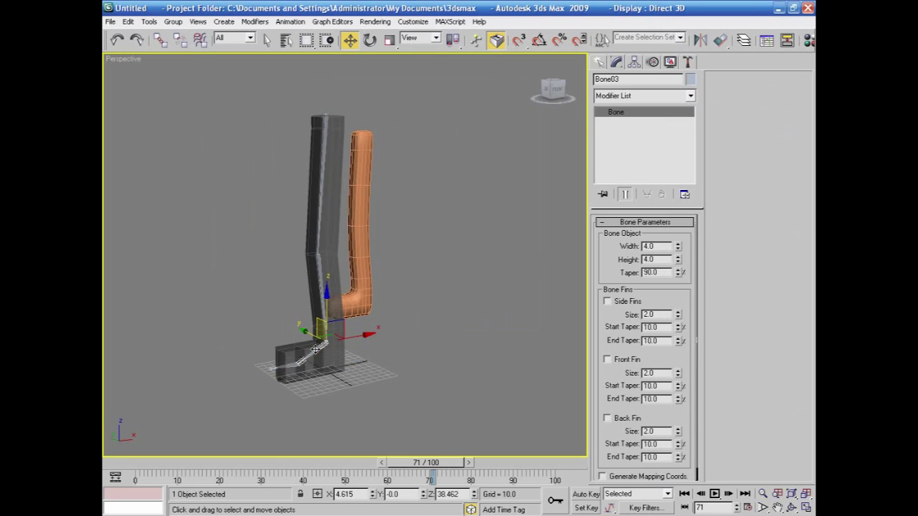
{"action": "left_click_drag", "start_coordinate": [348, 339], "coordinate": [502, 291]}
{"action": "right_click", "coordinate": [511, 287]}
{"action": "middle_click_drag", "start_coordinate": [436, 328], "coordinate": [578, 322], "text": "alt"}
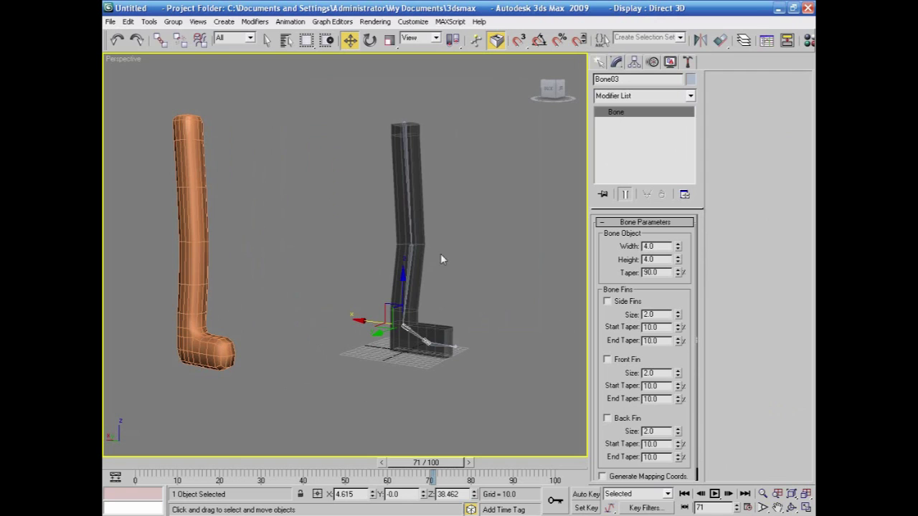
Hide the Geometry category so that only the bone chain is displayed, and clear the selection.
{"action": "left_click", "coordinate": [222, 40]}
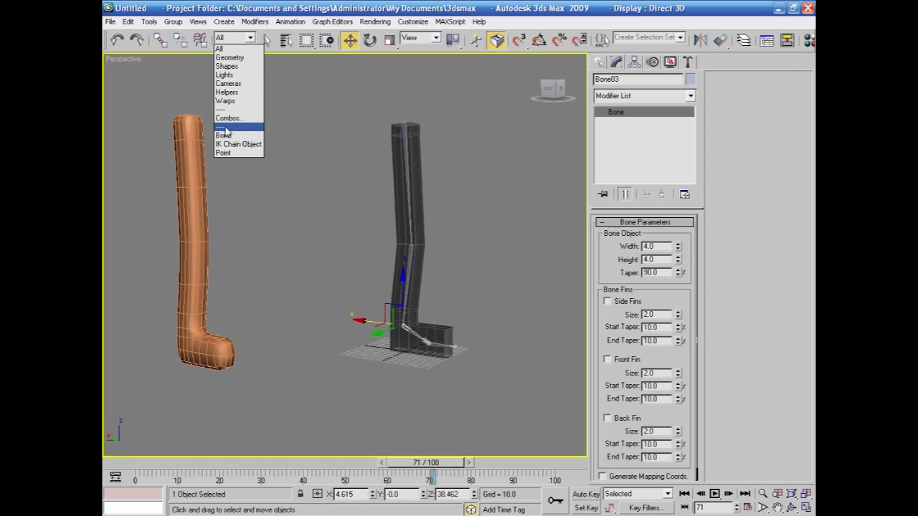
{"action": "left_click", "coordinate": [406, 13]}
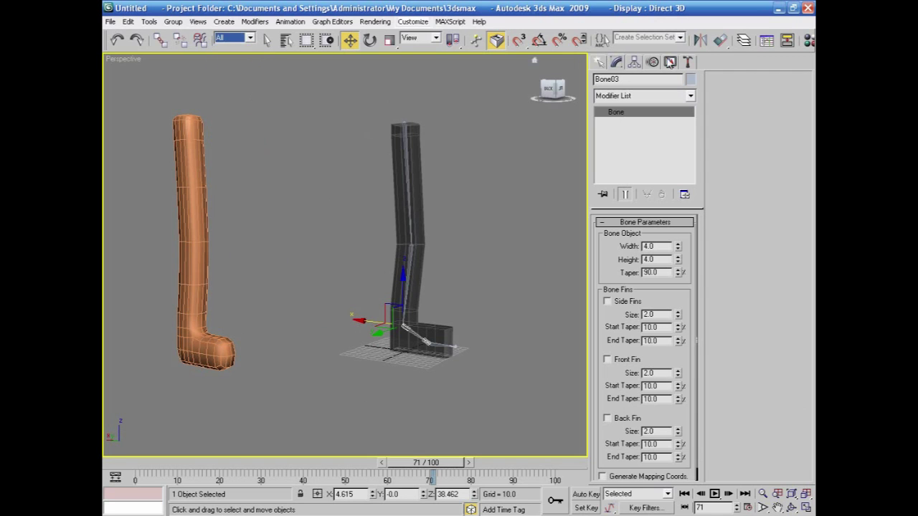
{"action": "left_click", "coordinate": [669, 62]}
{"action": "left_click_drag", "start_coordinate": [776, 95], "coordinate": [776, 152]}
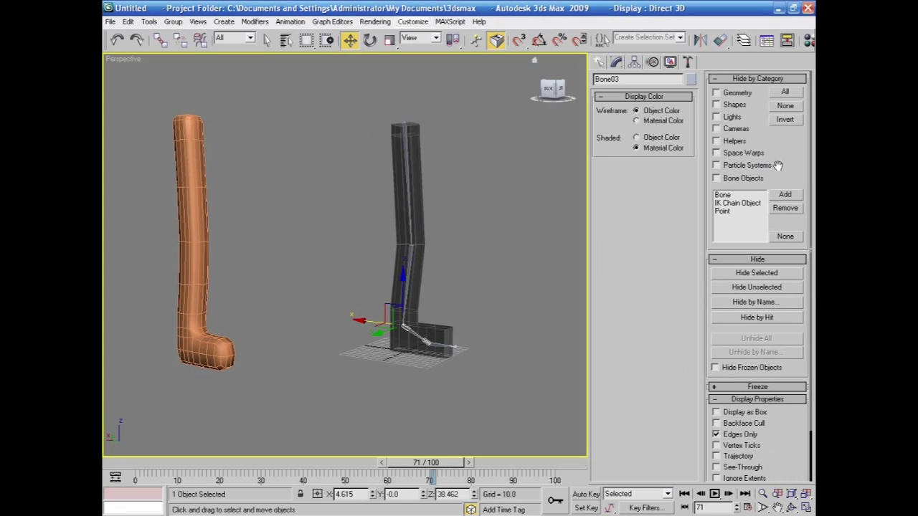
{"action": "left_click", "coordinate": [716, 93]}
{"action": "middle_click_drag", "start_coordinate": [460, 234], "coordinate": [427, 302], "text": "alt"}
{"action": "left_click", "coordinate": [423, 299]}
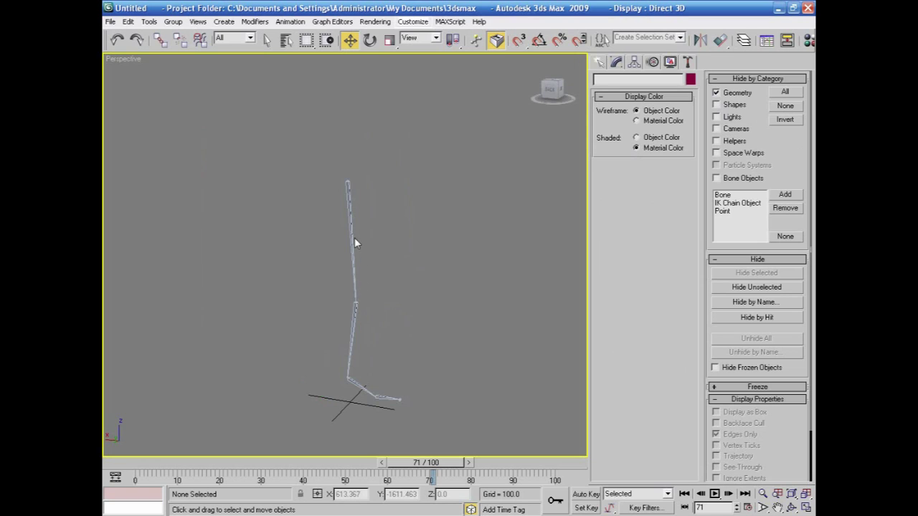
Add an HI Solver IK chain between the bone starting at the ankle and the upper thigh bone.
{"action": "left_click", "coordinate": [352, 383]}
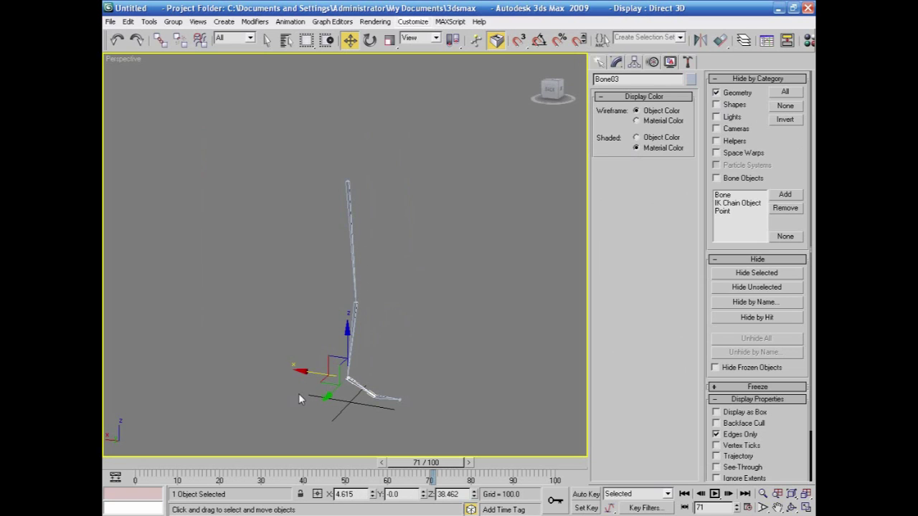
{"action": "left_click", "coordinate": [287, 21]}
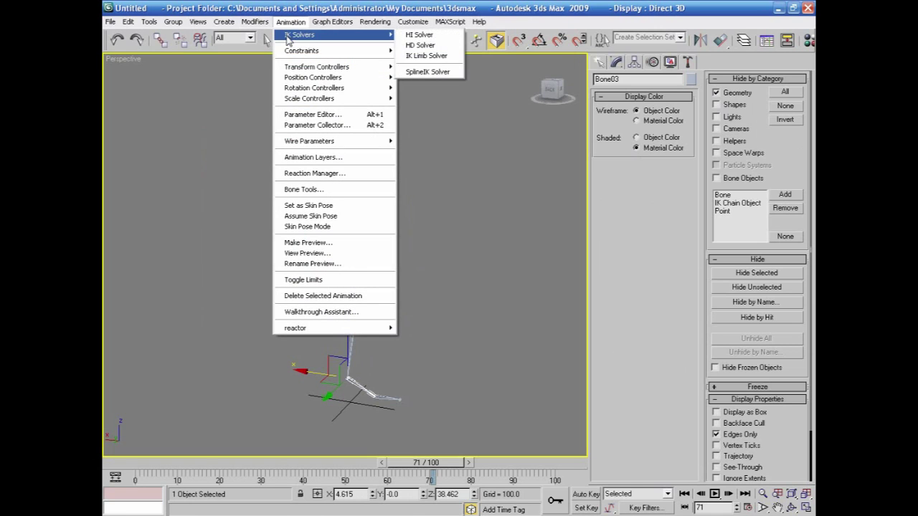
{"action": "mouse_move", "coordinate": [380, 34]}
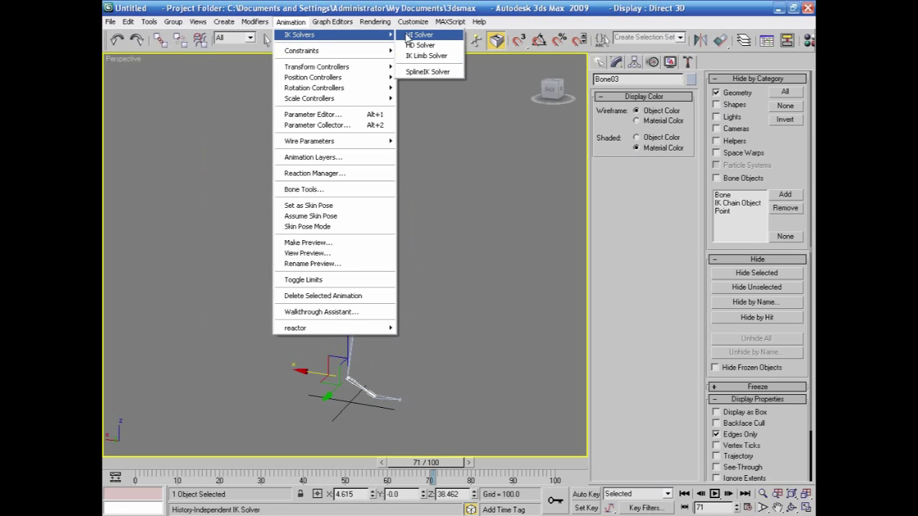
{"action": "left_click", "coordinate": [406, 35]}
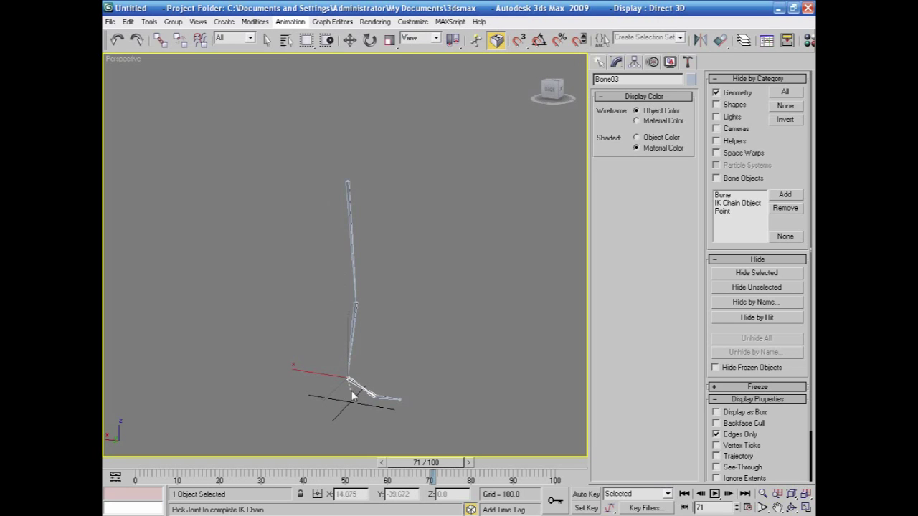
{"action": "left_click", "coordinate": [350, 208]}
{"action": "left_click", "coordinate": [382, 91]}
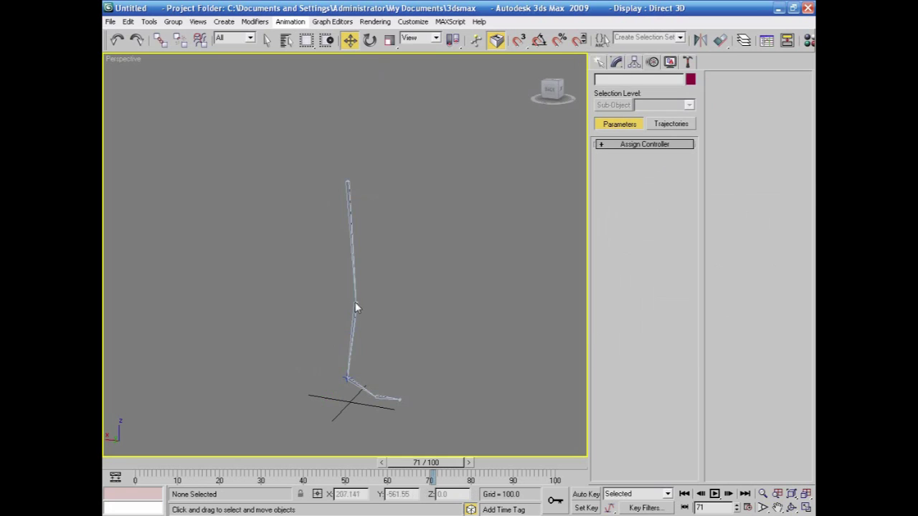
{"action": "scroll", "coordinate": [333, 406], "scroll_direction": "up", "scroll_amount": 3}
{"action": "middle_click_drag", "start_coordinate": [391, 390], "coordinate": [367, 346], "text": "alt"}
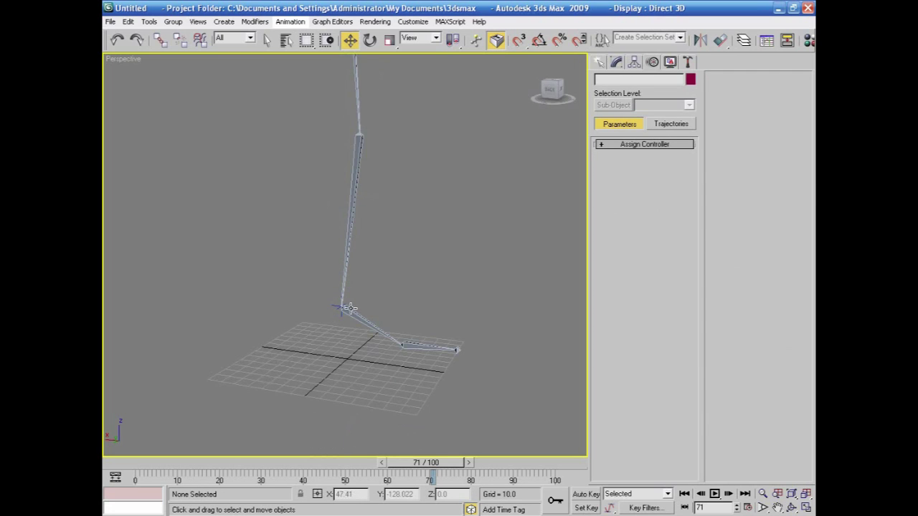
Try raising the IK goal at the ankle to a Z of about 114 and shifting it sideways, and undo these test moves.
{"action": "left_click", "coordinate": [670, 62]}
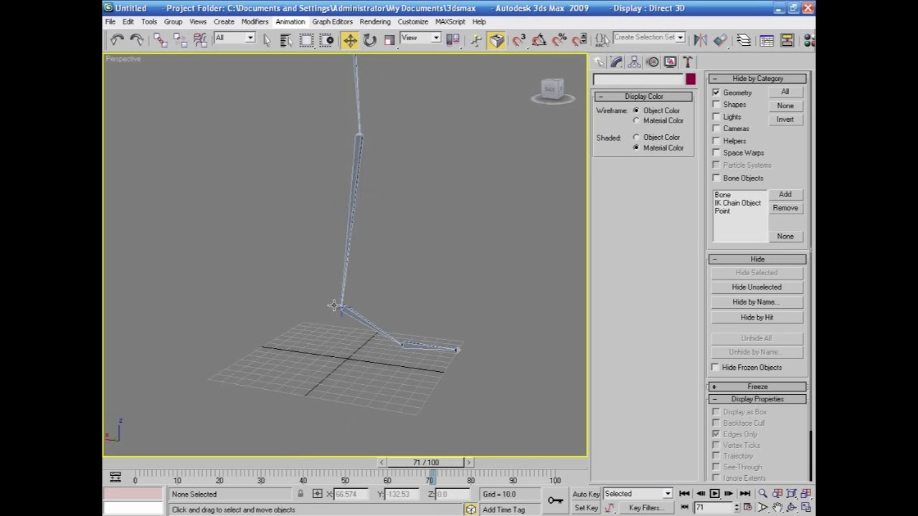
{"action": "left_click", "coordinate": [334, 306]}
{"action": "scroll", "coordinate": [417, 272], "scroll_direction": "down", "scroll_amount": 2}
{"action": "middle_click_drag", "start_coordinate": [385, 313], "coordinate": [430, 302], "text": "alt"}
{"action": "left_click_drag", "start_coordinate": [308, 290], "coordinate": [311, 202]}
{"action": "scroll", "coordinate": [393, 246], "scroll_direction": "down", "scroll_amount": 2}
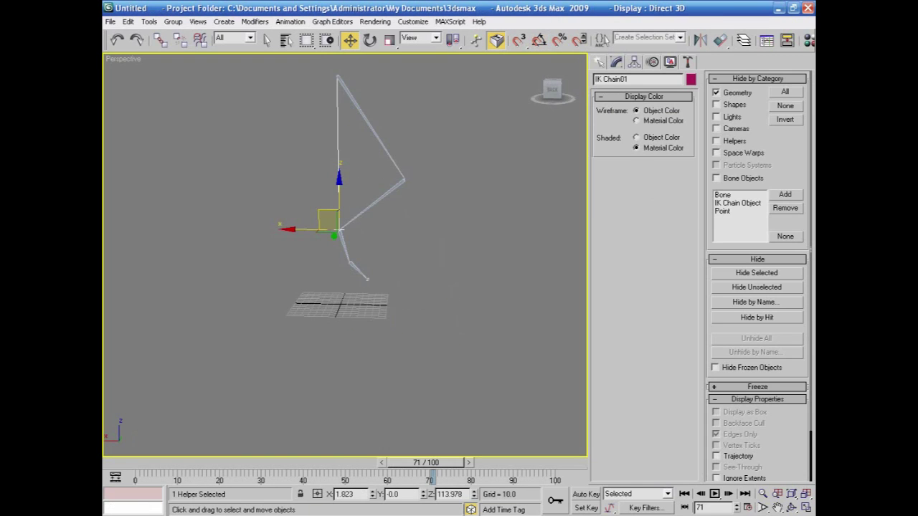
{"action": "left_click_drag", "start_coordinate": [323, 220], "coordinate": [293, 206]}
{"action": "key", "text": "ctrl+z"}
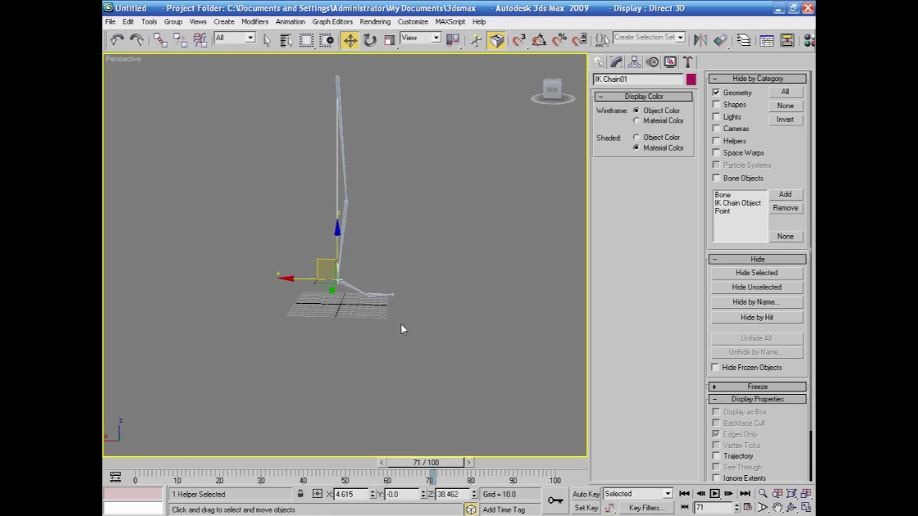
Show the Geometry category again and test-move the IK goal with the skinned leg, undoing the moves.
{"action": "left_click", "coordinate": [716, 93]}
{"action": "left_click_drag", "start_coordinate": [326, 265], "coordinate": [304, 203]}
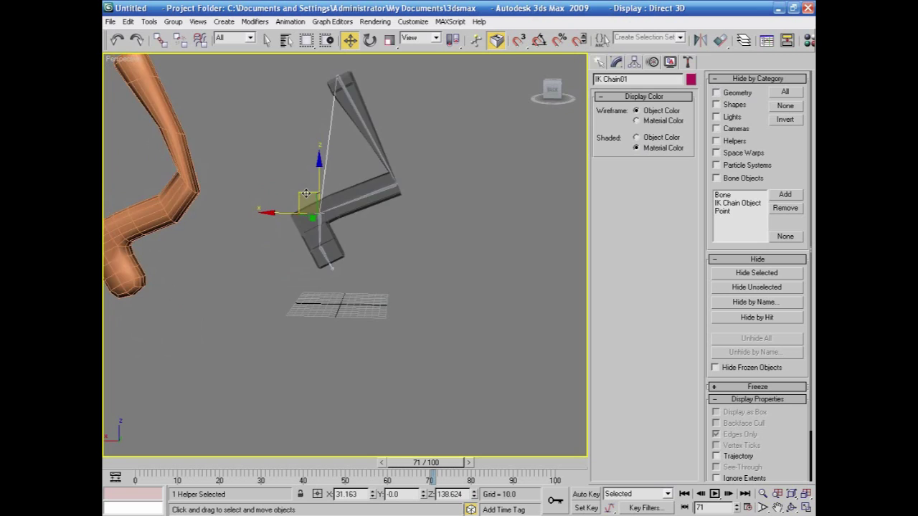
{"action": "key", "text": "ctrl+z"}
{"action": "key", "text": "shift+z"}
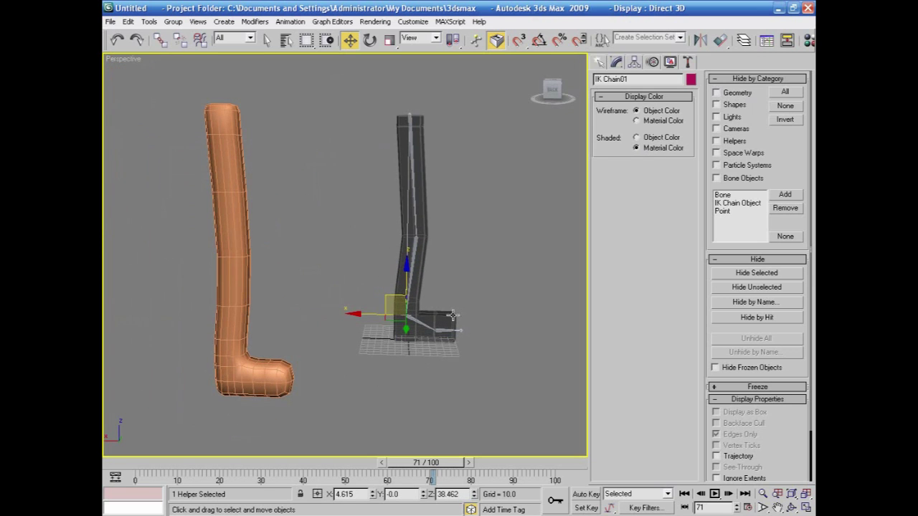
{"action": "left_click_drag", "start_coordinate": [397, 297], "coordinate": [372, 278]}
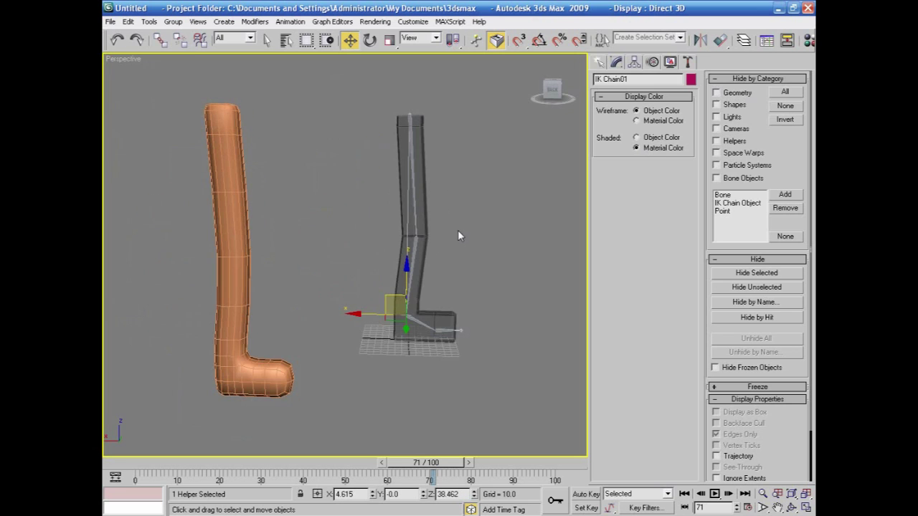
Select the blocky leg, check its Skin and Editable Poly levels, and set the current time to frame 0.
{"action": "left_click", "coordinate": [423, 195]}
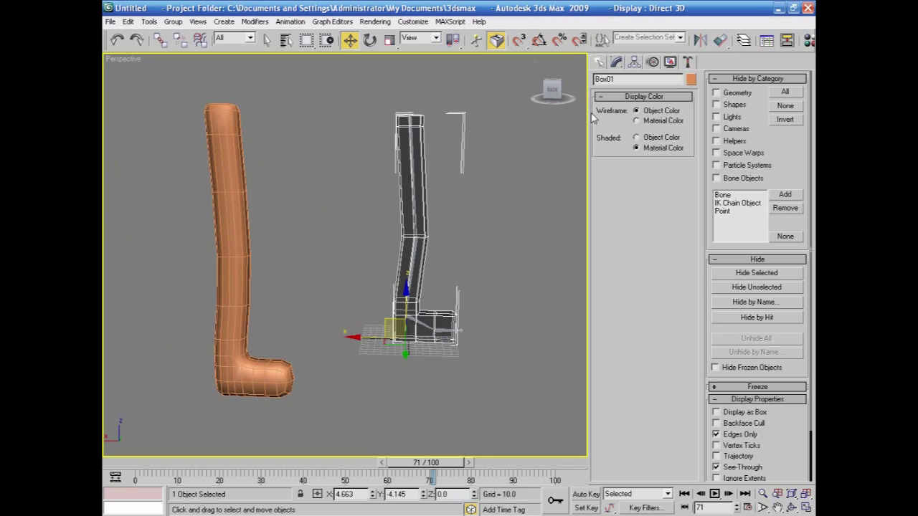
{"action": "left_click", "coordinate": [616, 61]}
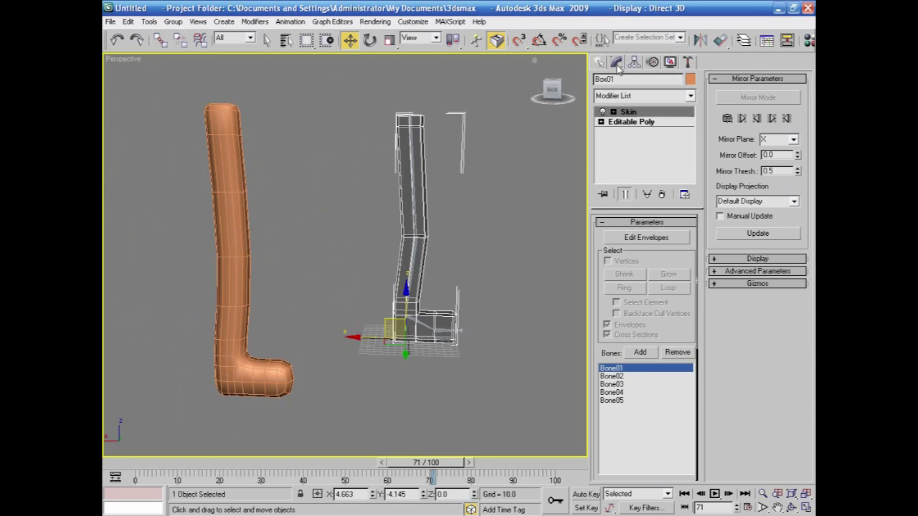
{"action": "left_click", "coordinate": [615, 124]}
{"action": "left_click", "coordinate": [442, 251]}
{"action": "left_click", "coordinate": [426, 241]}
{"action": "left_click_drag", "start_coordinate": [408, 470], "coordinate": [152, 403]}
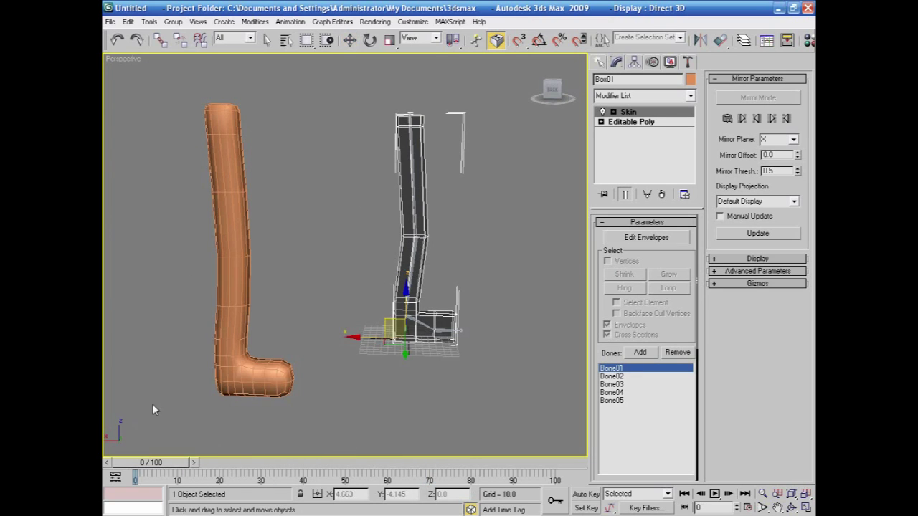
Deselect the blocky leg and select the IK goal at the ankle.
{"action": "left_click", "coordinate": [152, 404]}
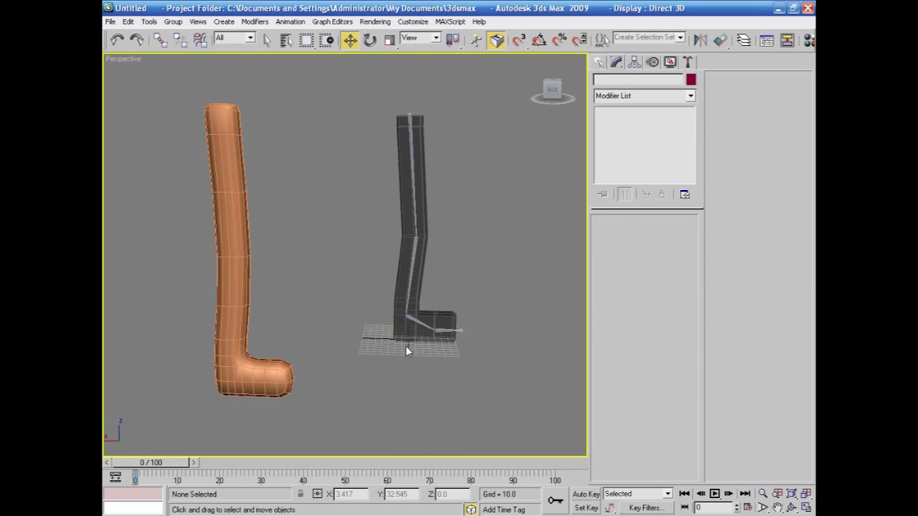
{"action": "scroll", "coordinate": [406, 346], "scroll_direction": "up", "scroll_amount": 5}
{"action": "left_click", "coordinate": [470, 385]}
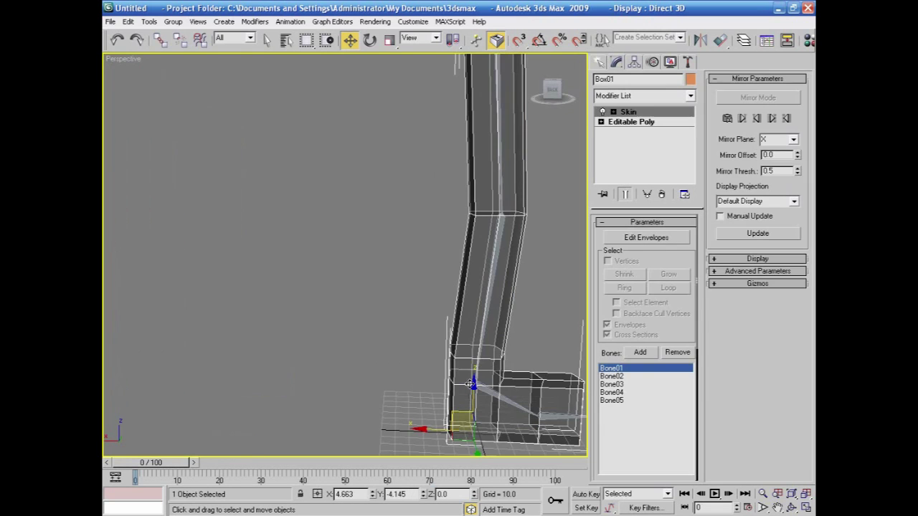
{"action": "left_click", "coordinate": [470, 384]}
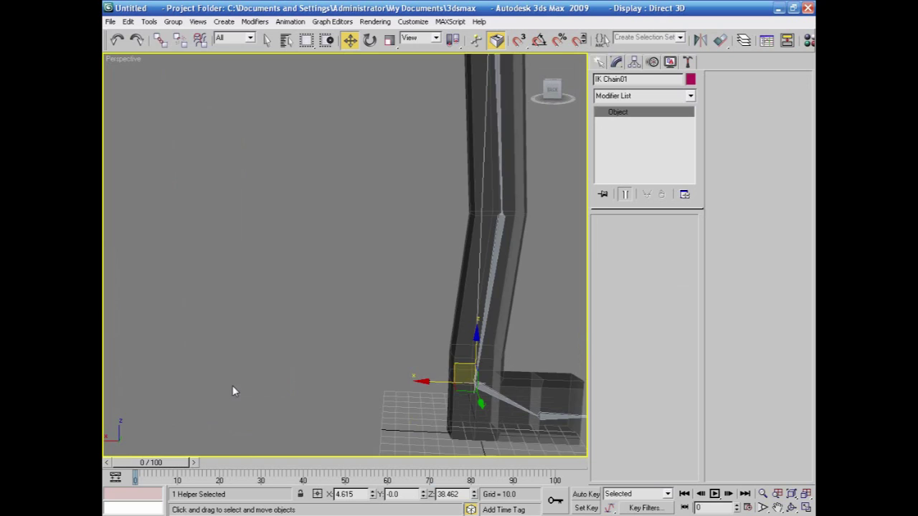
{"action": "scroll", "coordinate": [231, 391], "scroll_direction": "down", "scroll_amount": 3}
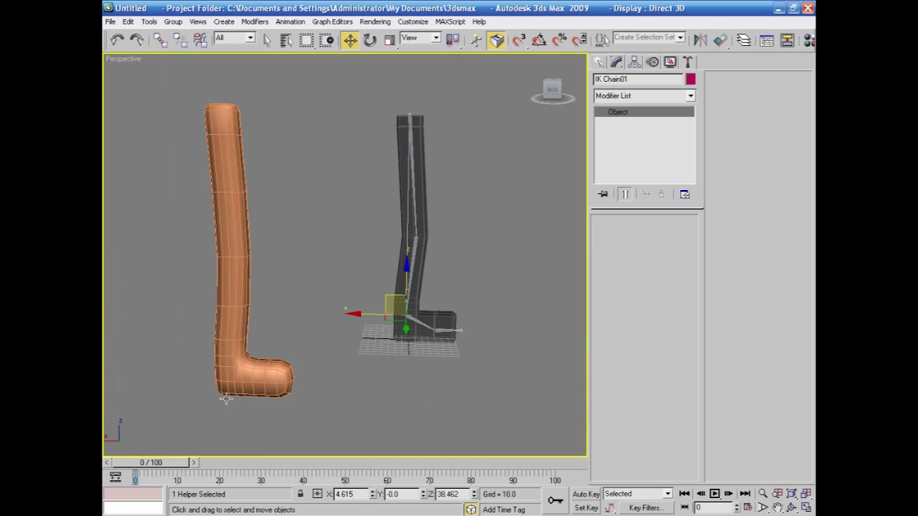
With Auto Key on, move the IK goal at frame 20 to X about 48 and Z about 118, then return to frame 0.
{"action": "left_click", "coordinate": [586, 494]}
{"action": "left_click_drag", "start_coordinate": [163, 468], "coordinate": [237, 466]}
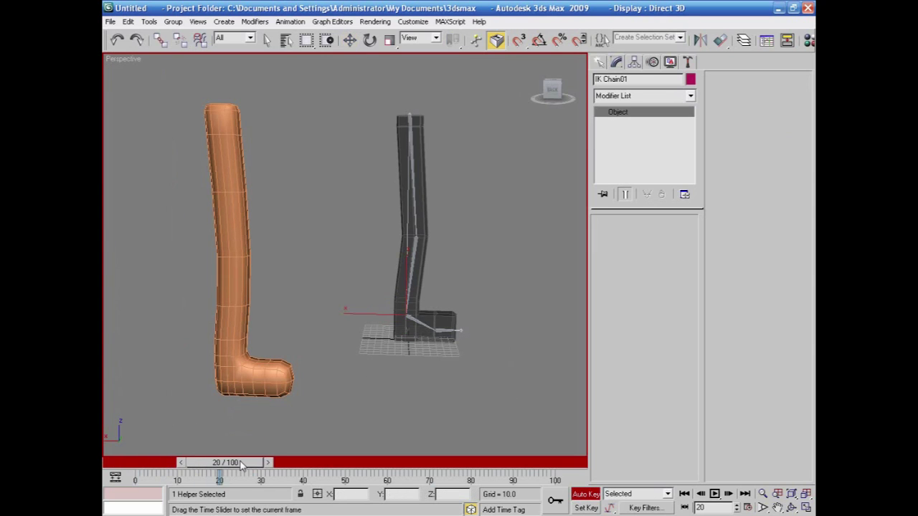
{"action": "left_click_drag", "start_coordinate": [403, 290], "coordinate": [358, 247]}
{"action": "left_click", "coordinate": [586, 495]}
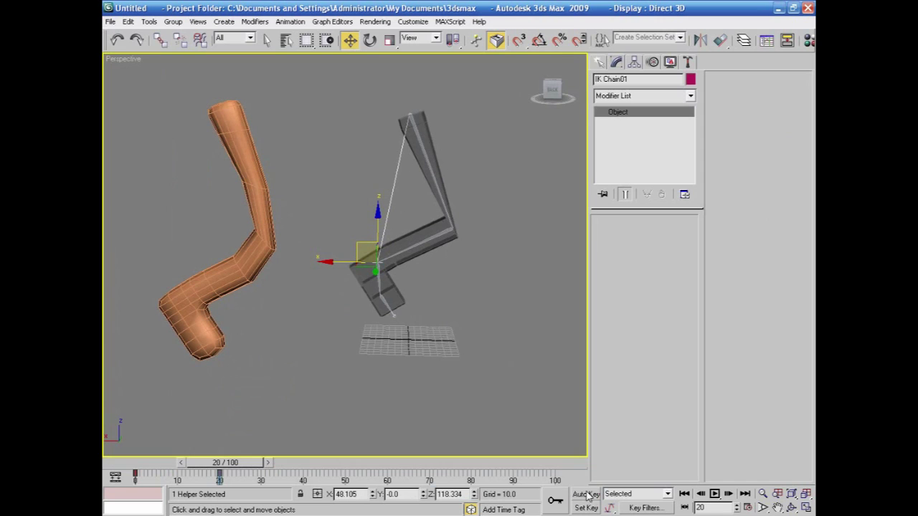
{"action": "left_click_drag", "start_coordinate": [213, 463], "coordinate": [104, 455]}
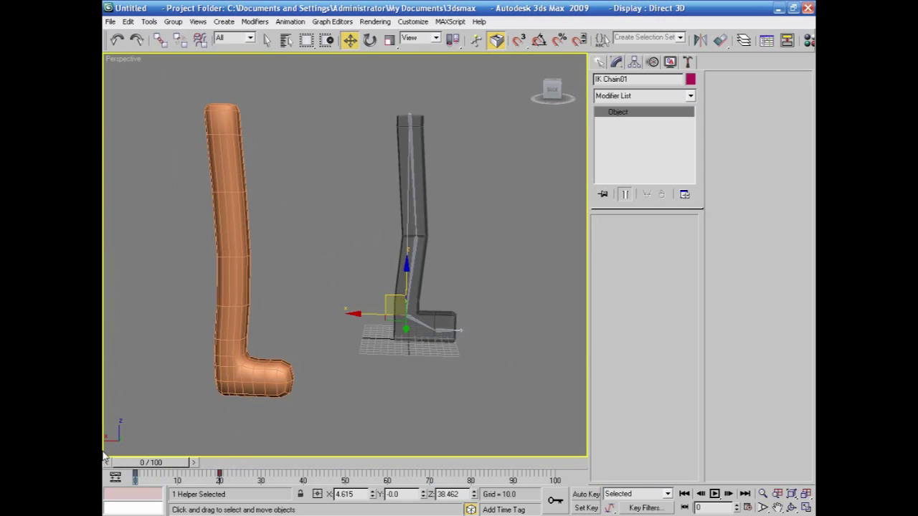
Select a knee edge of the blocky leg at the Edge level of its Editable Poly.
{"action": "left_click", "coordinate": [424, 215]}
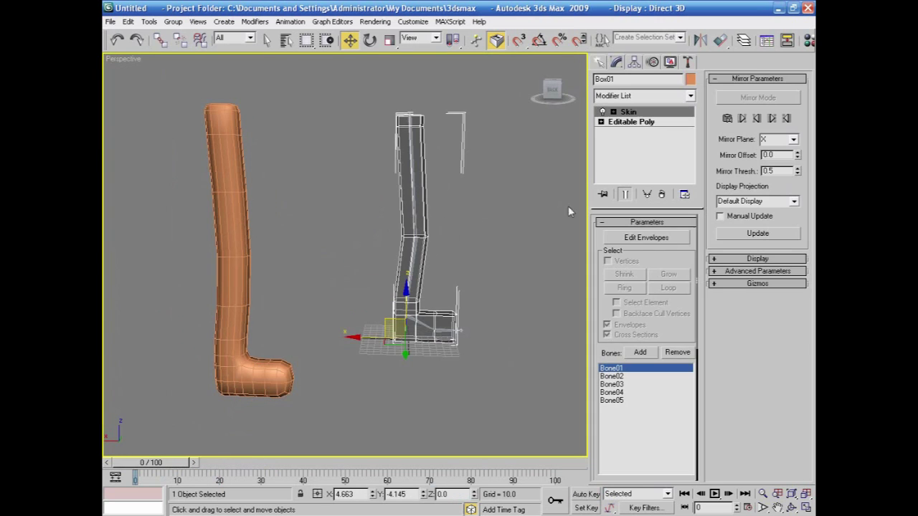
{"action": "left_click", "coordinate": [601, 122]}
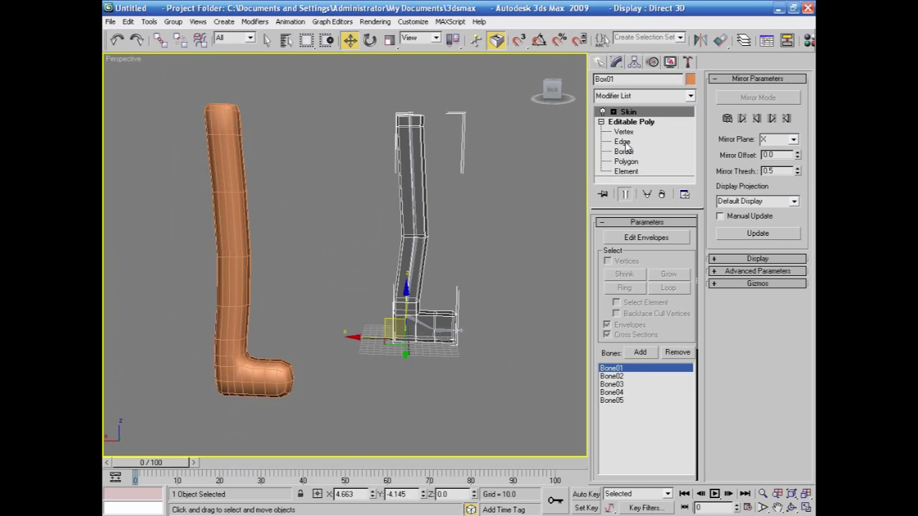
{"action": "left_click", "coordinate": [622, 142]}
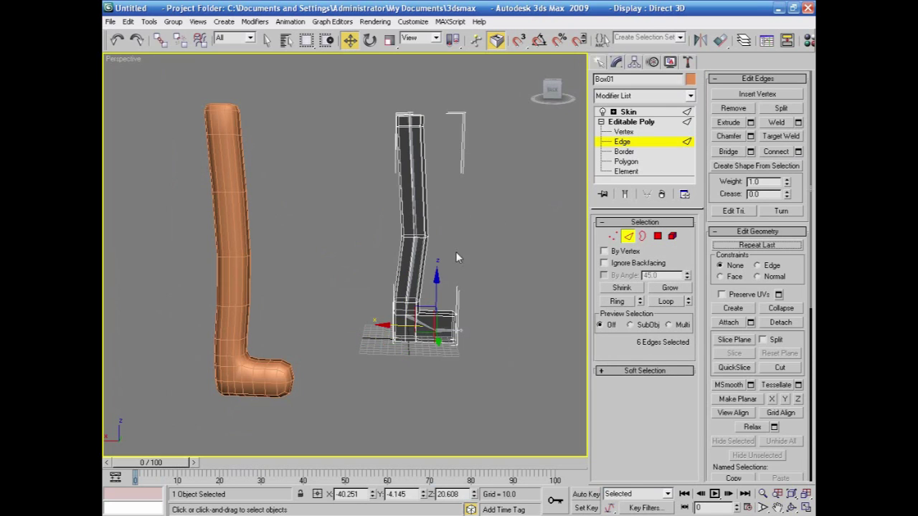
{"action": "left_click", "coordinate": [420, 237]}
{"action": "scroll", "coordinate": [421, 236], "scroll_direction": "up", "scroll_amount": 4}
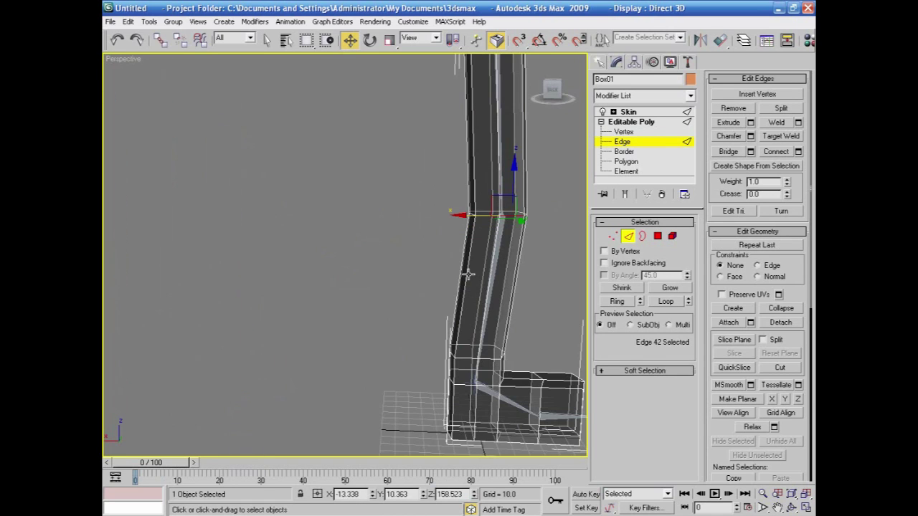
{"action": "scroll", "coordinate": [468, 274], "scroll_direction": "down", "scroll_amount": 6}
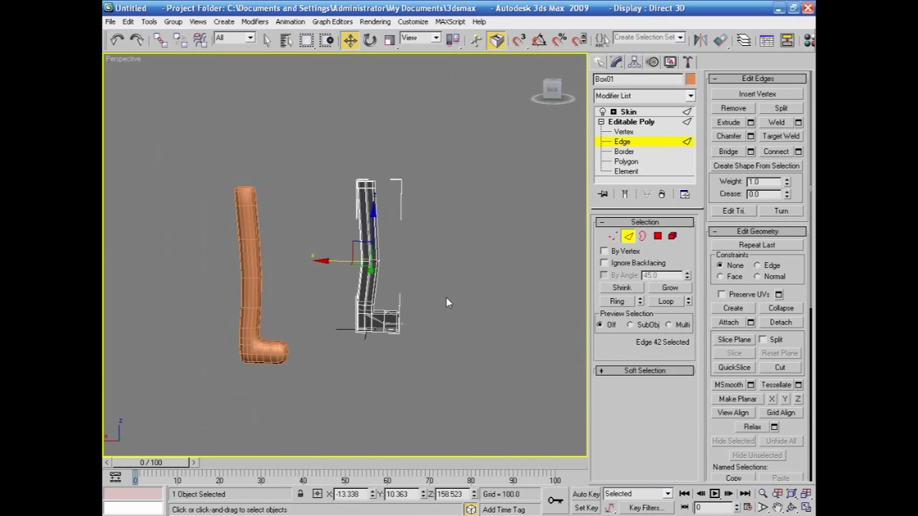
Switch the blocky leg between its Skin and Editable Poly Edge levels at frame 0, ending on Skin.
{"action": "mouse_move", "coordinate": [167, 467]}
{"action": "left_mouse_down"}
{"action": "mouse_move", "coordinate": [206, 465]}
{"action": "mouse_move", "coordinate": [150, 464]}
{"action": "left_mouse_up"}
{"action": "left_click", "coordinate": [625, 111]}
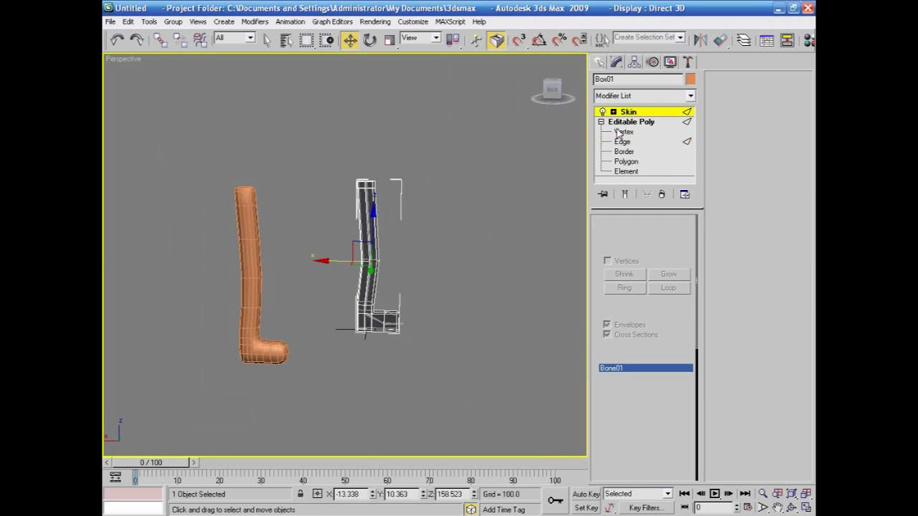
{"action": "mouse_move", "coordinate": [143, 473]}
{"action": "left_mouse_down"}
{"action": "mouse_move", "coordinate": [162, 468]}
{"action": "mouse_move", "coordinate": [147, 468]}
{"action": "left_mouse_up"}
{"action": "left_click", "coordinate": [622, 122]}
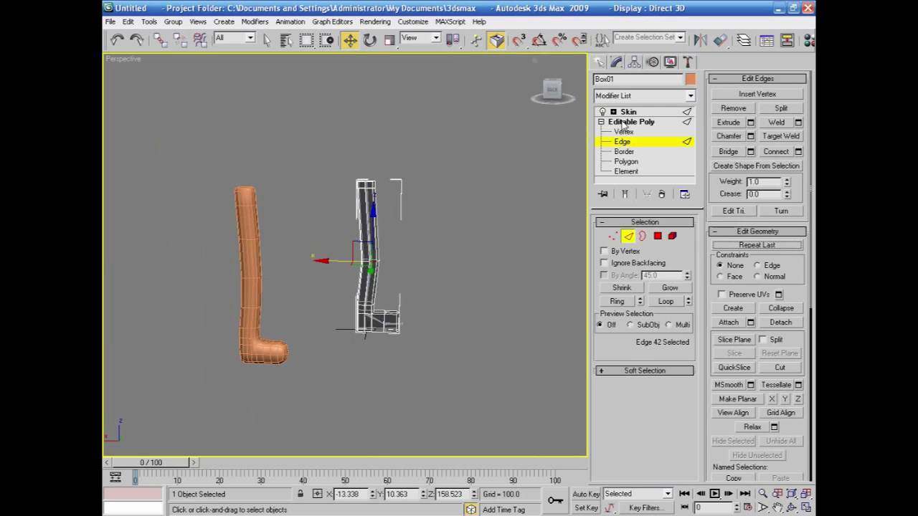
{"action": "left_click", "coordinate": [628, 112]}
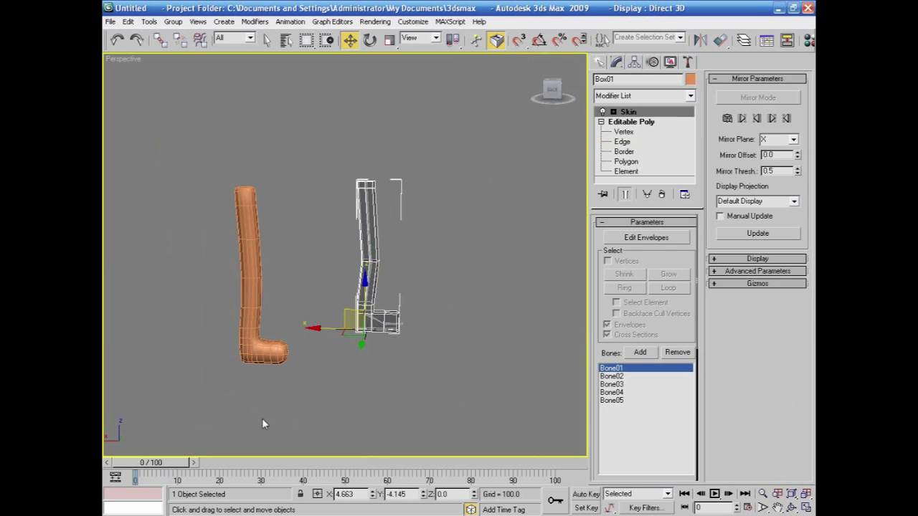
Scrub the animation to frame 15, examine the bent knee of the blocky leg up close, and return to frame 0.
{"action": "left_click_drag", "start_coordinate": [163, 467], "coordinate": [219, 467]}
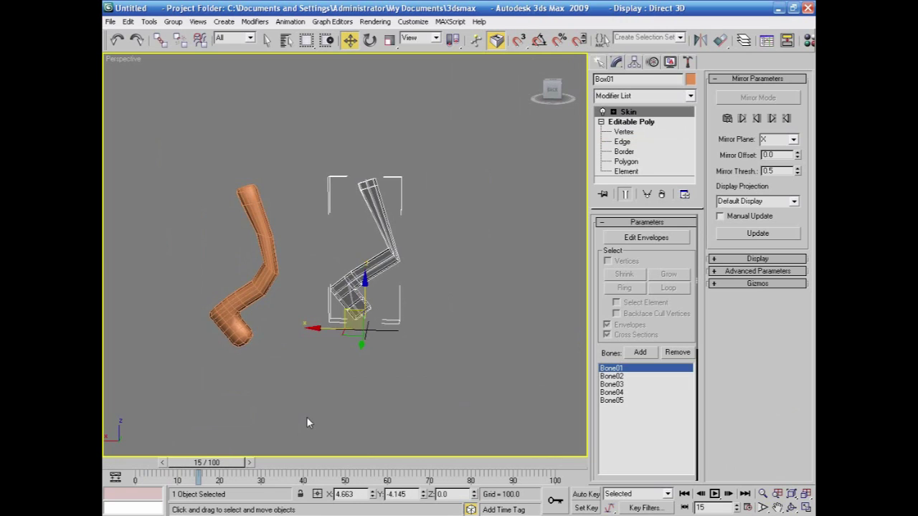
{"action": "key", "text": "z"}
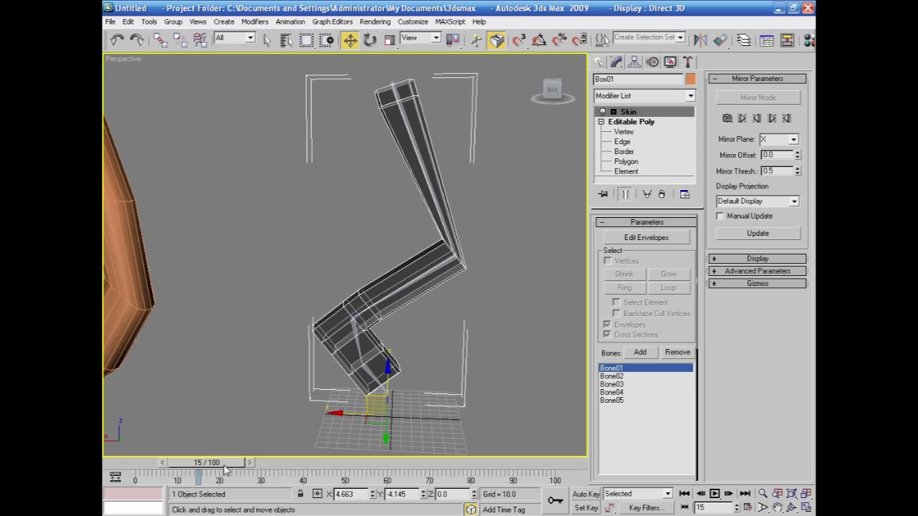
{"action": "left_click_drag", "start_coordinate": [227, 465], "coordinate": [164, 460]}
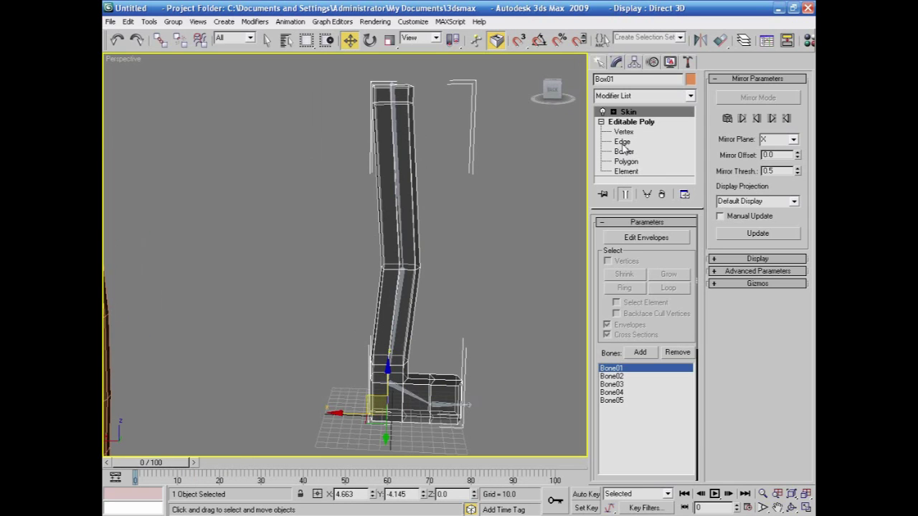